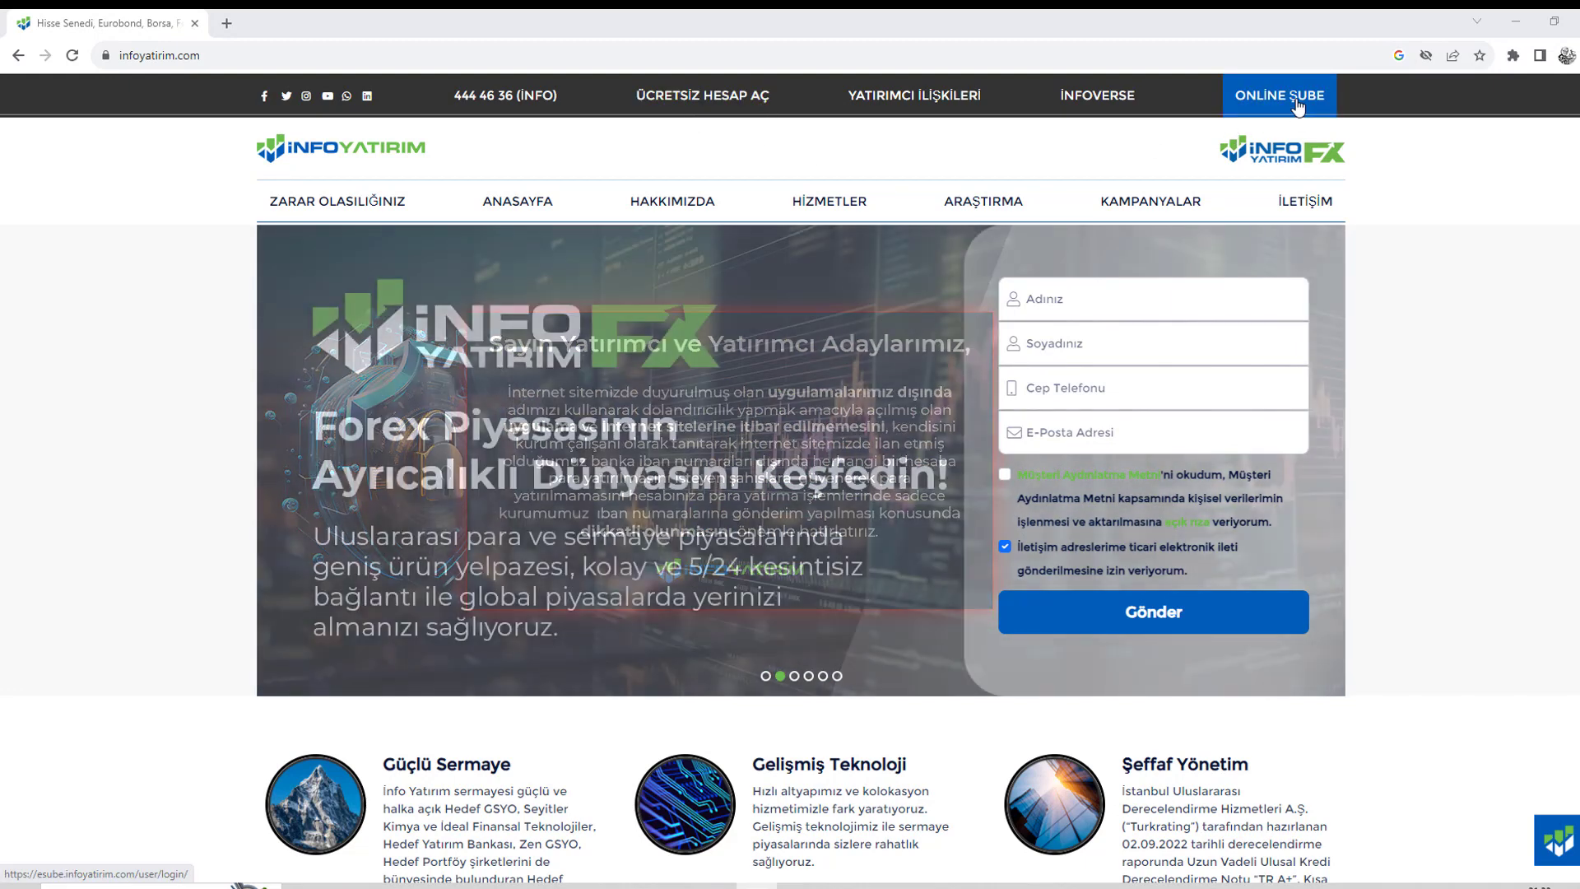
- Open the online branch and sign in with the customer number and account password
left_click(1297, 106)
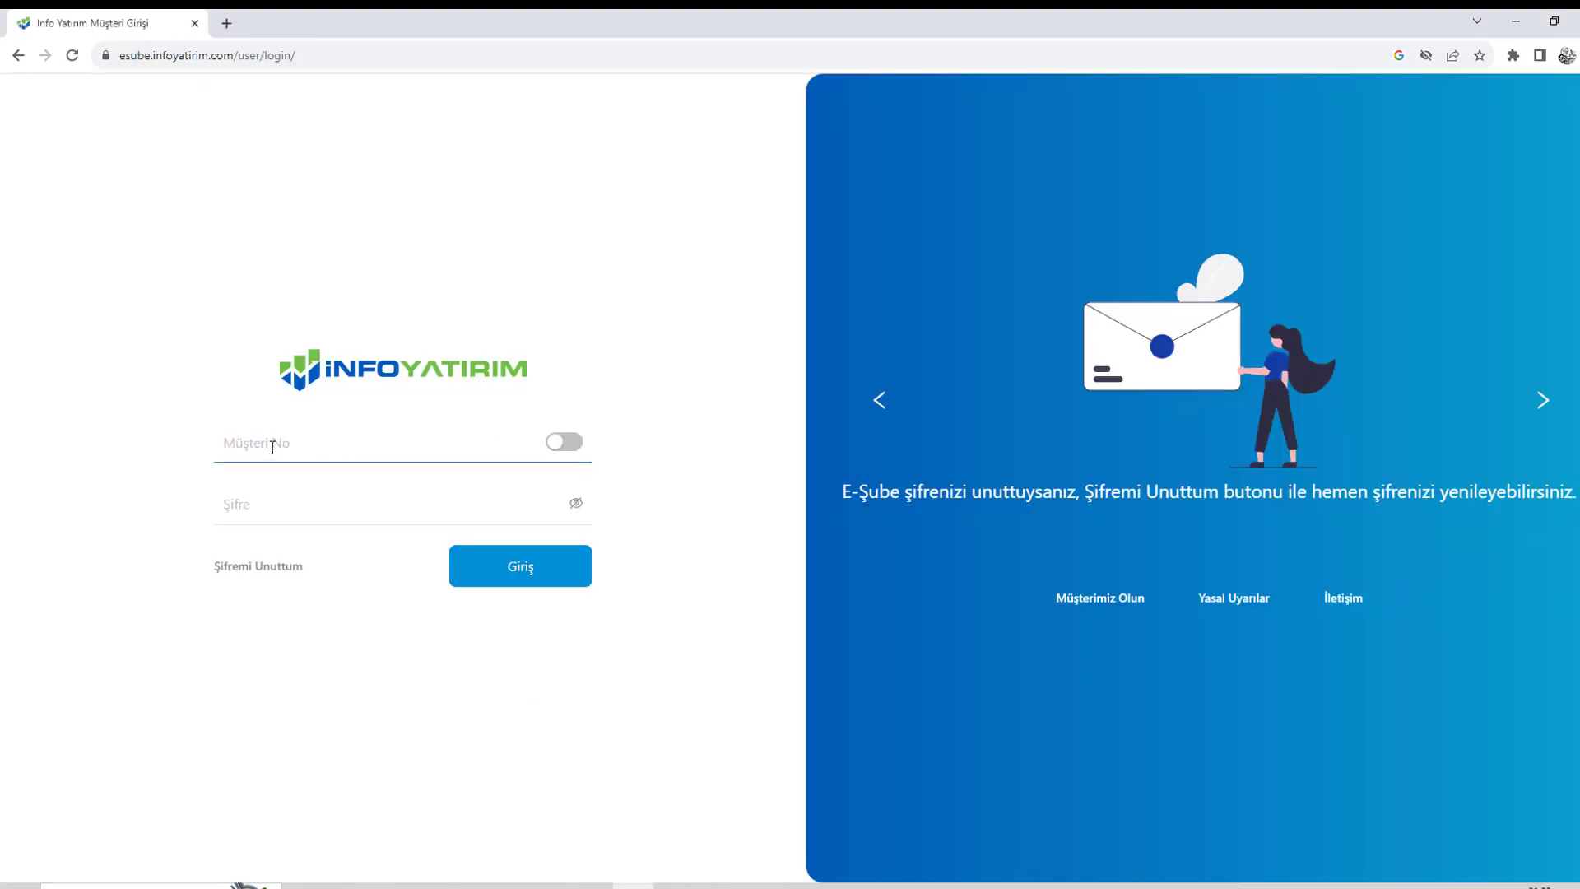
left_click(269, 501)
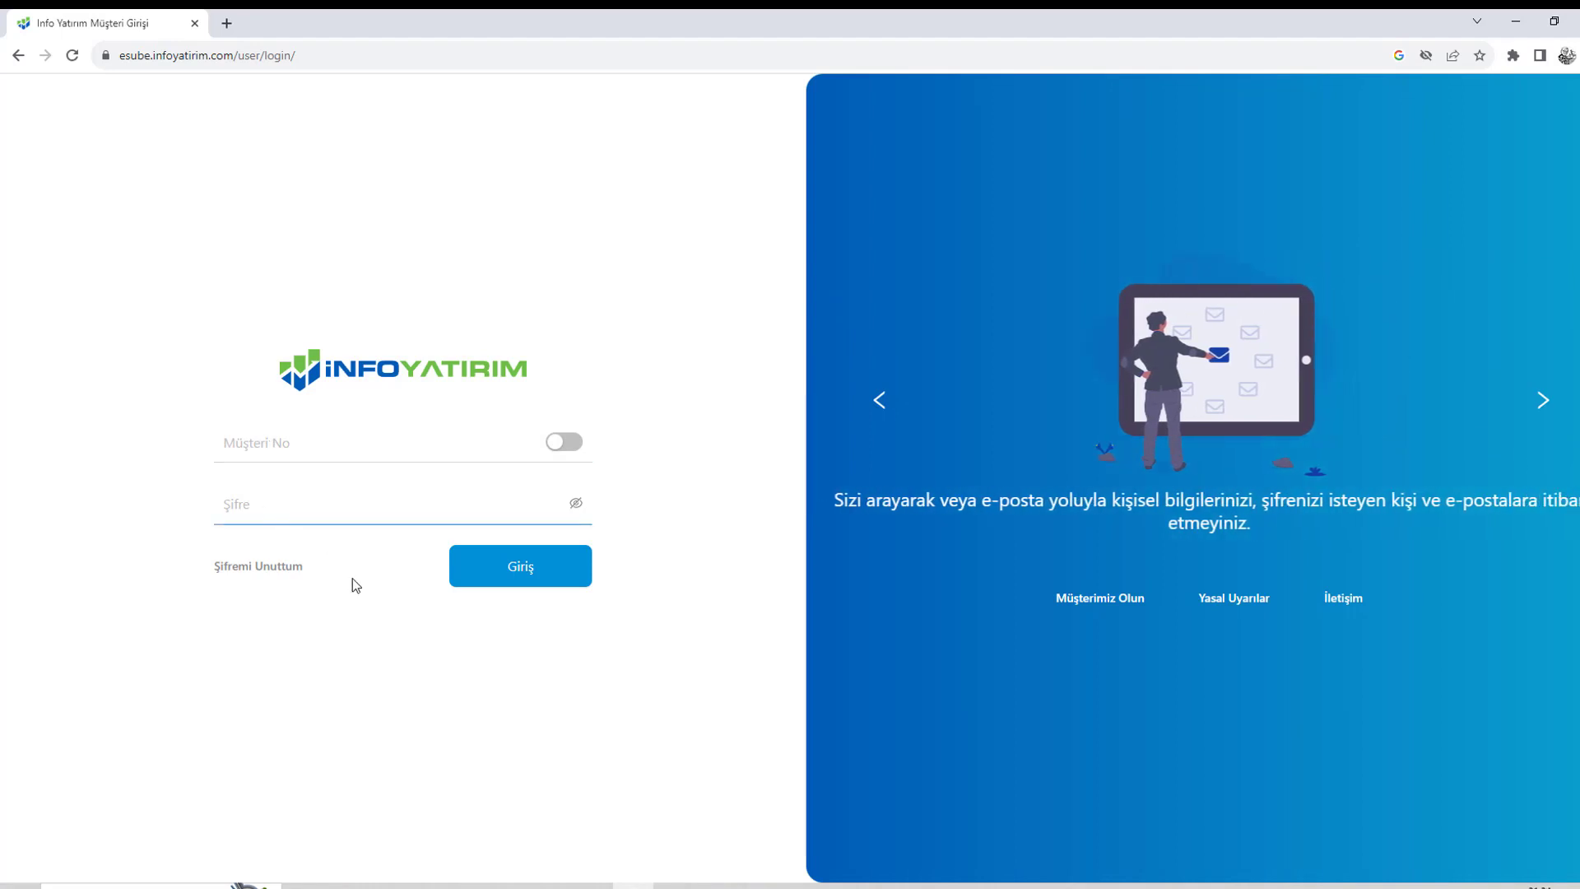
left_click(460, 580)
left_click(382, 512)
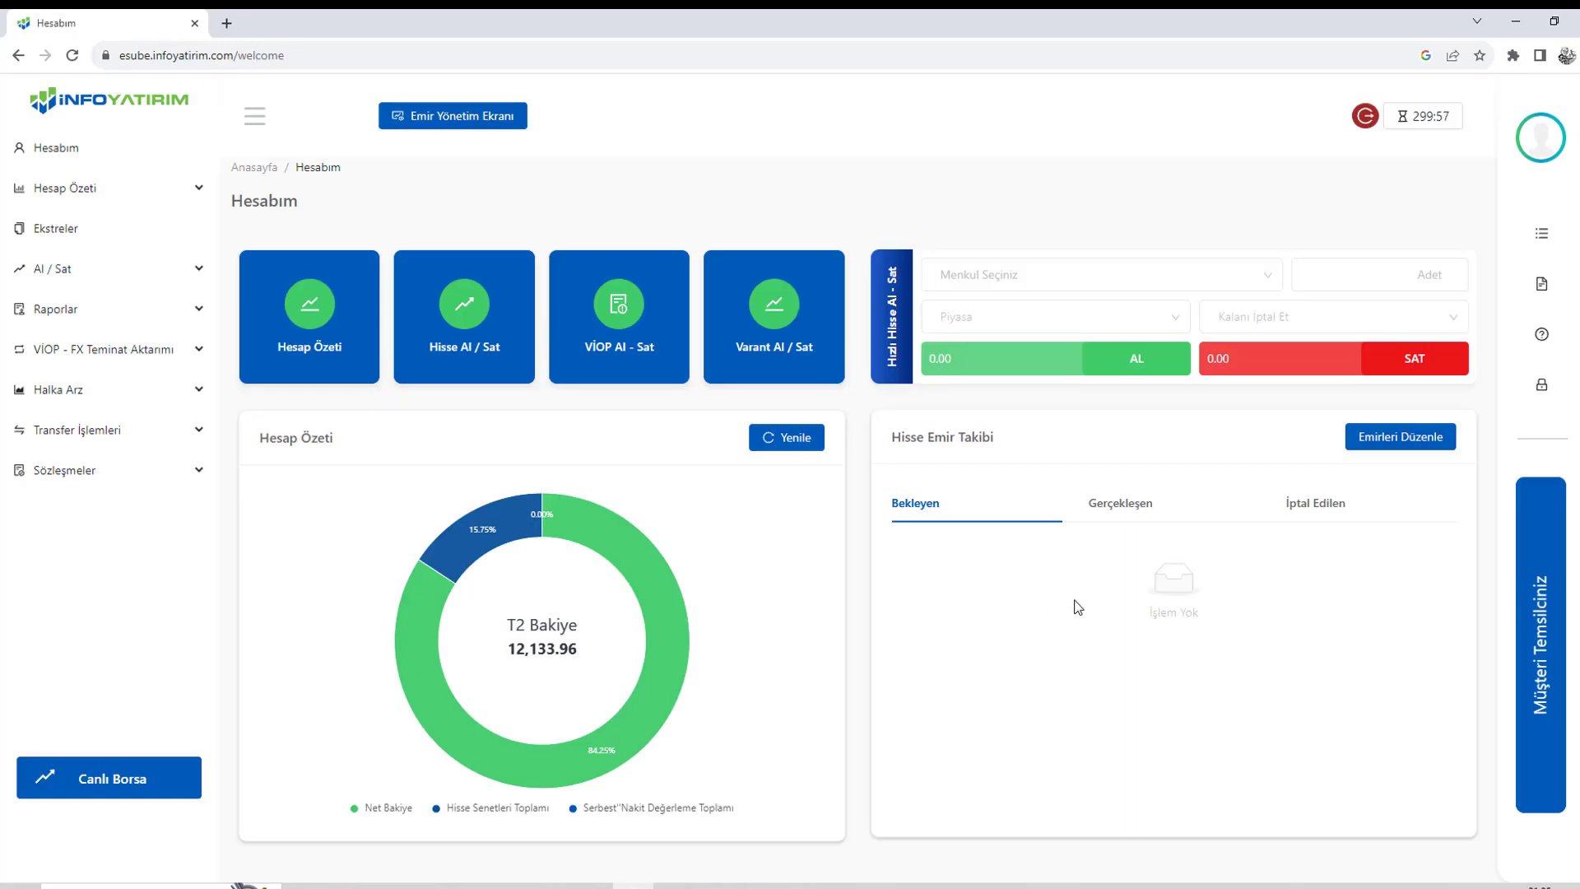
- Examine the account summary chart and the pending, executed and cancelled lists of the stock order tracking
mouse_move(471, 556)
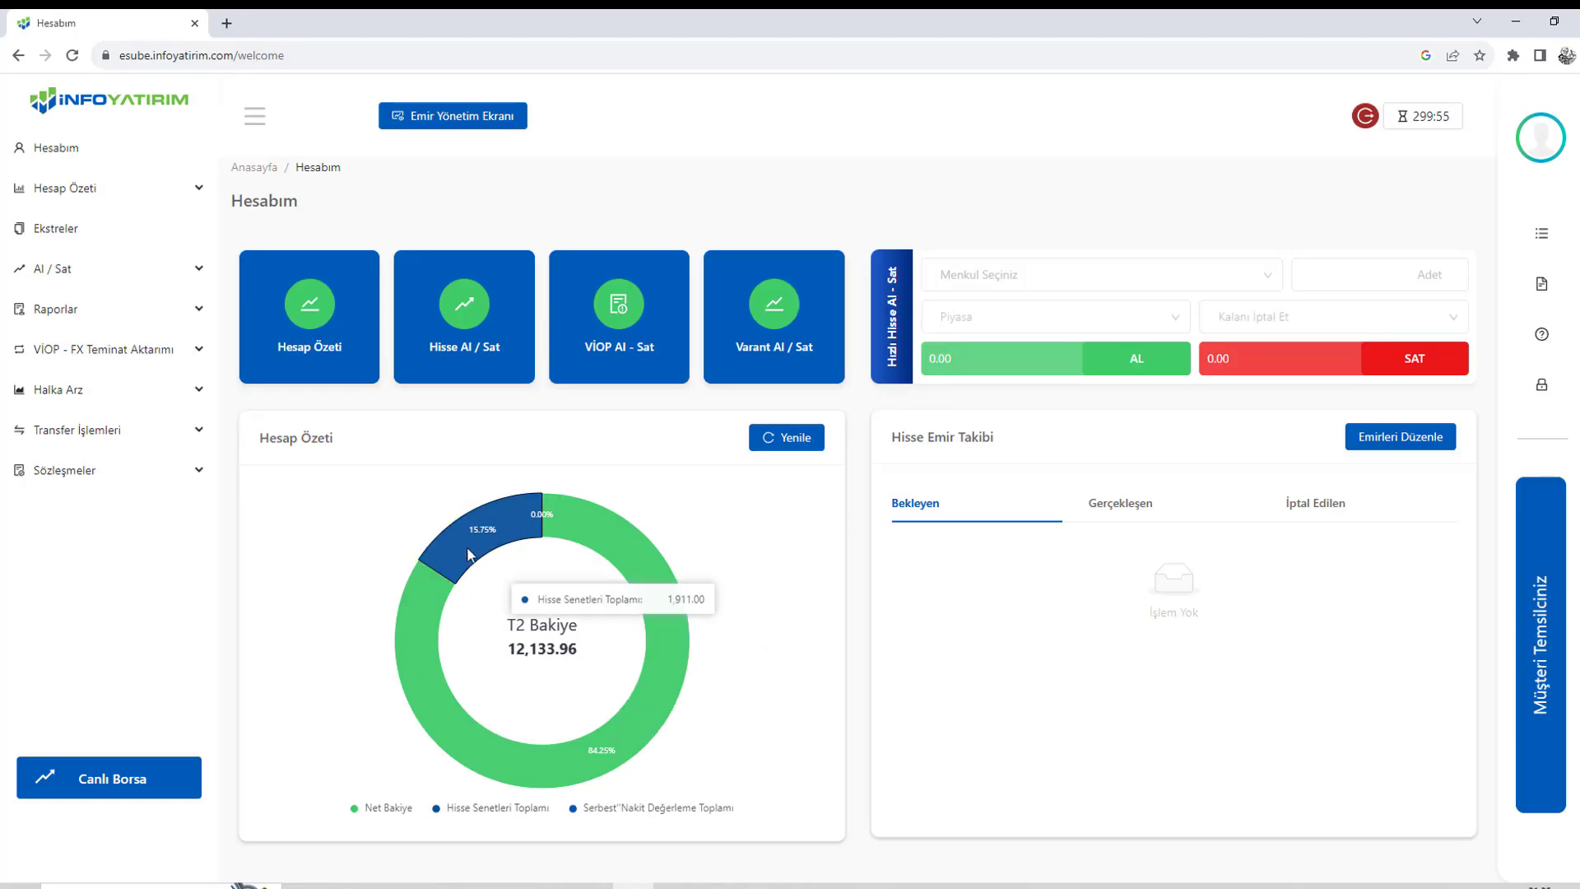
mouse_move(630, 766)
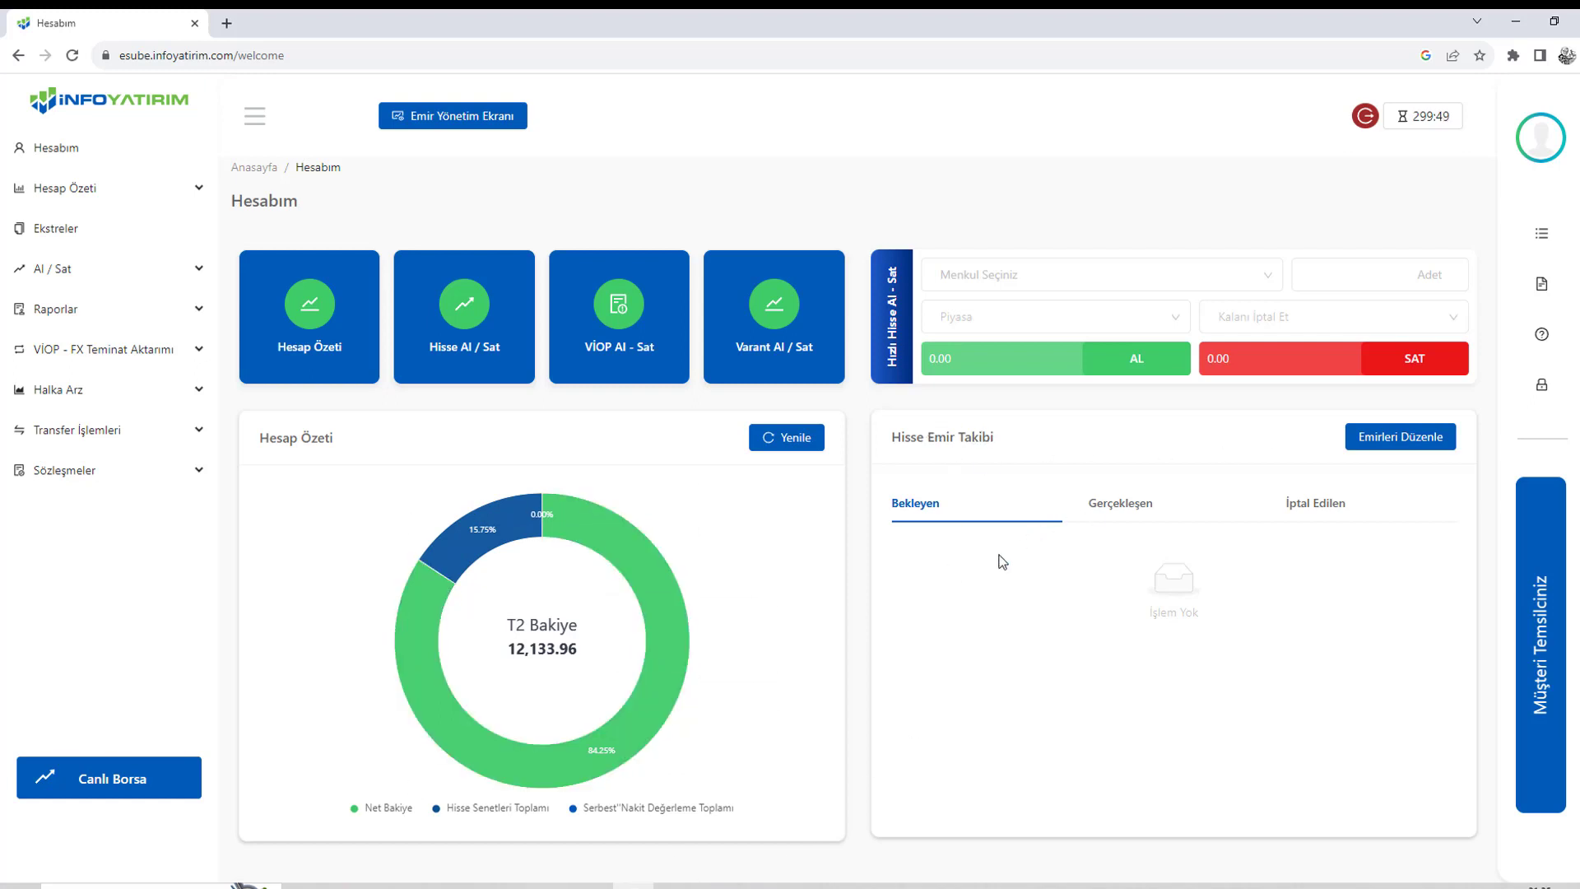
left_click(1143, 516)
left_click(1292, 503)
left_click(909, 518)
left_click(1097, 507)
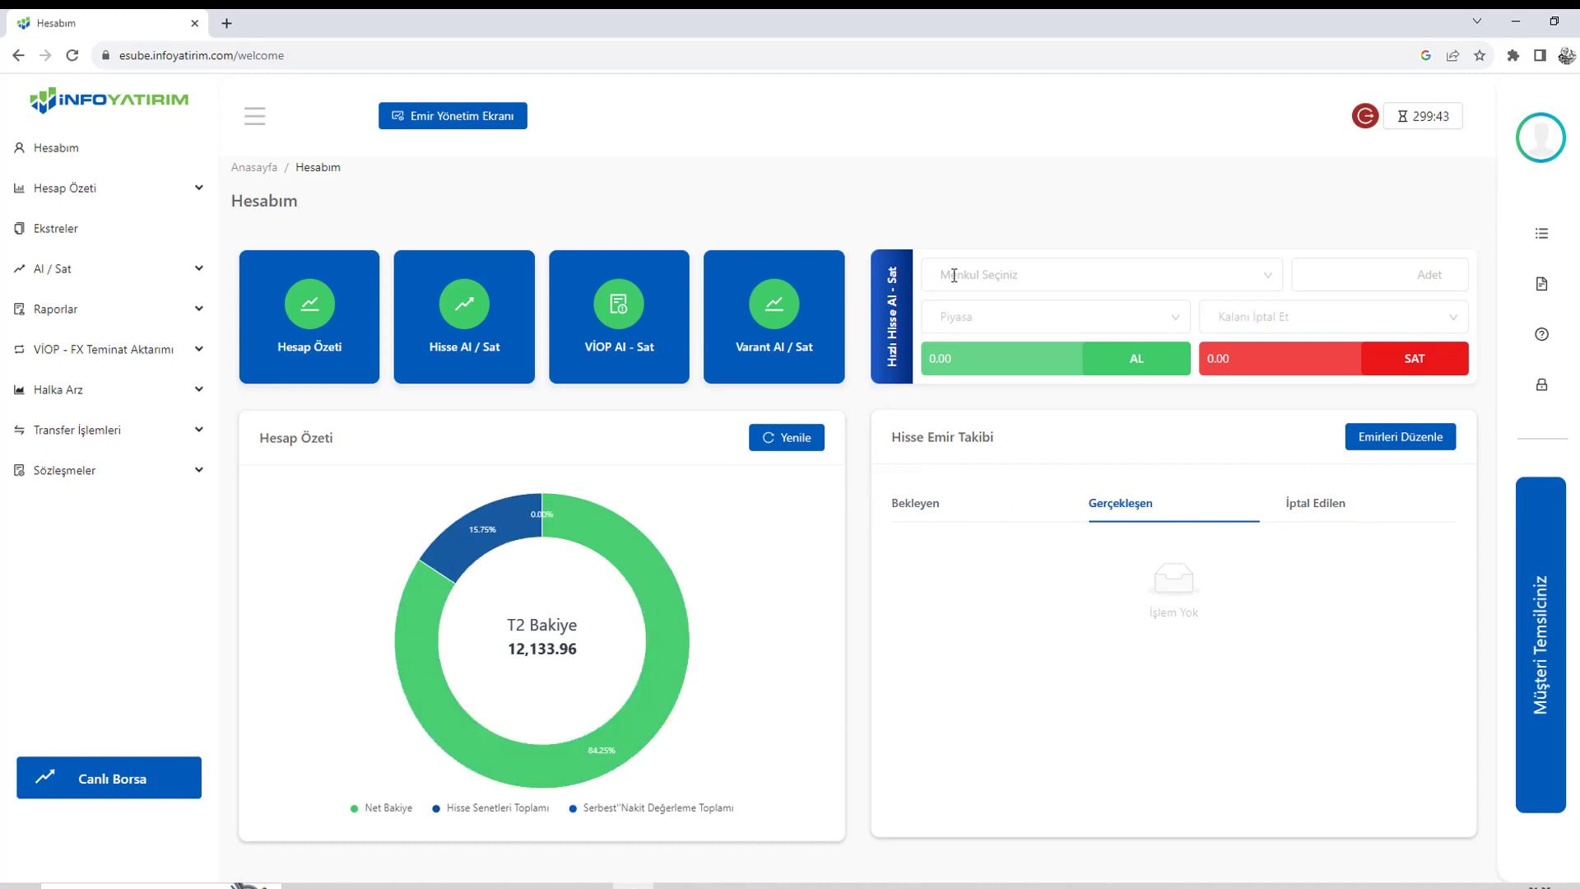
- Submit and approve a quick buy order for 5 shares of ASELS (Aselsan)
left_click(1023, 275)
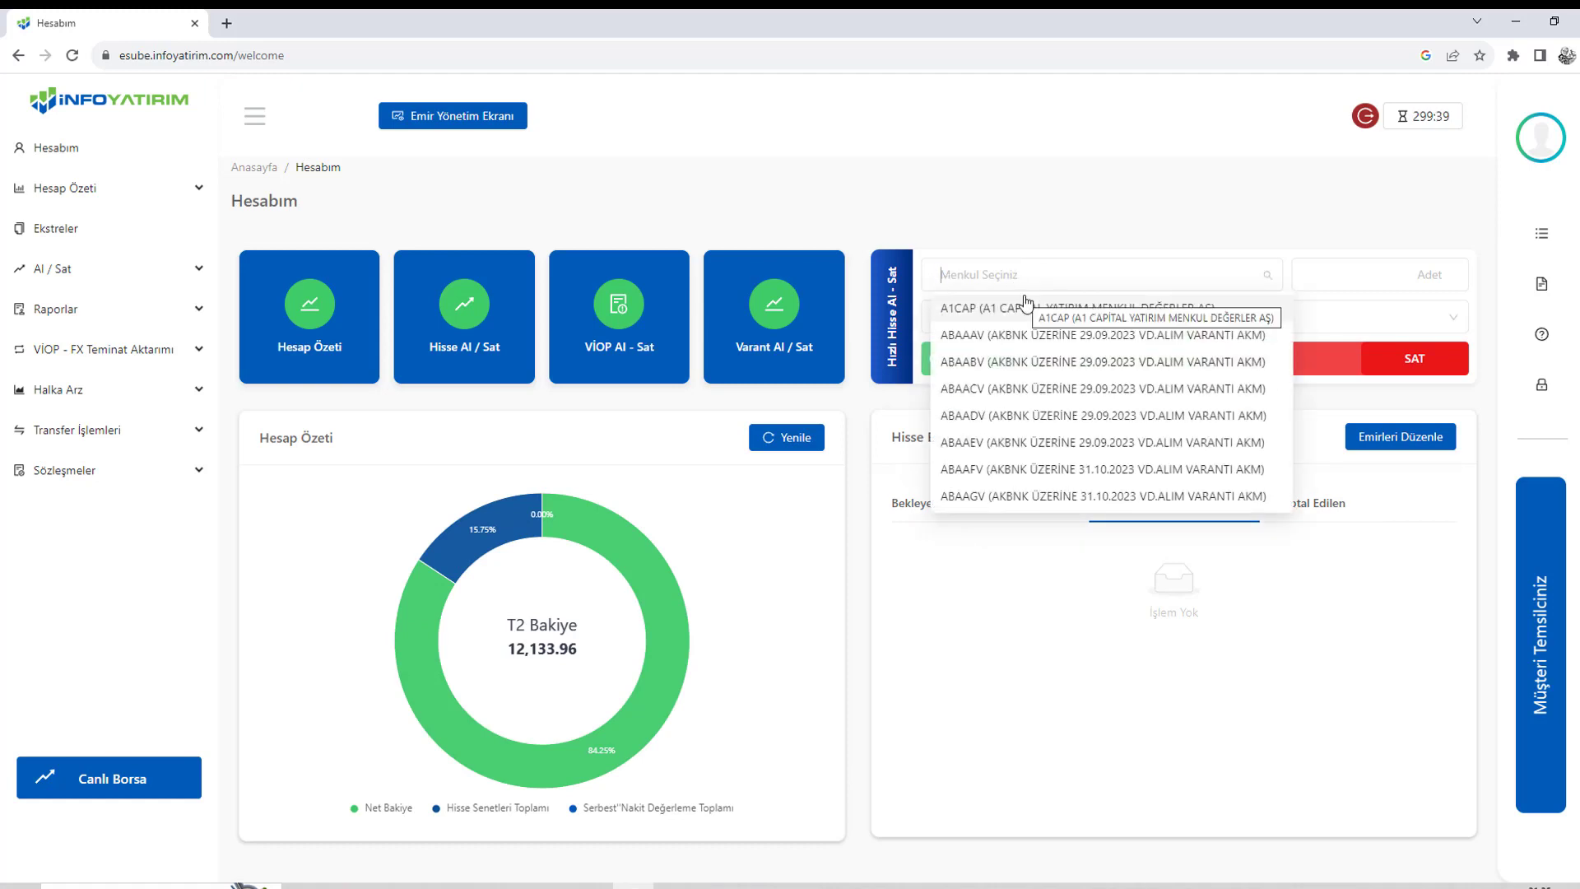
type("ase")
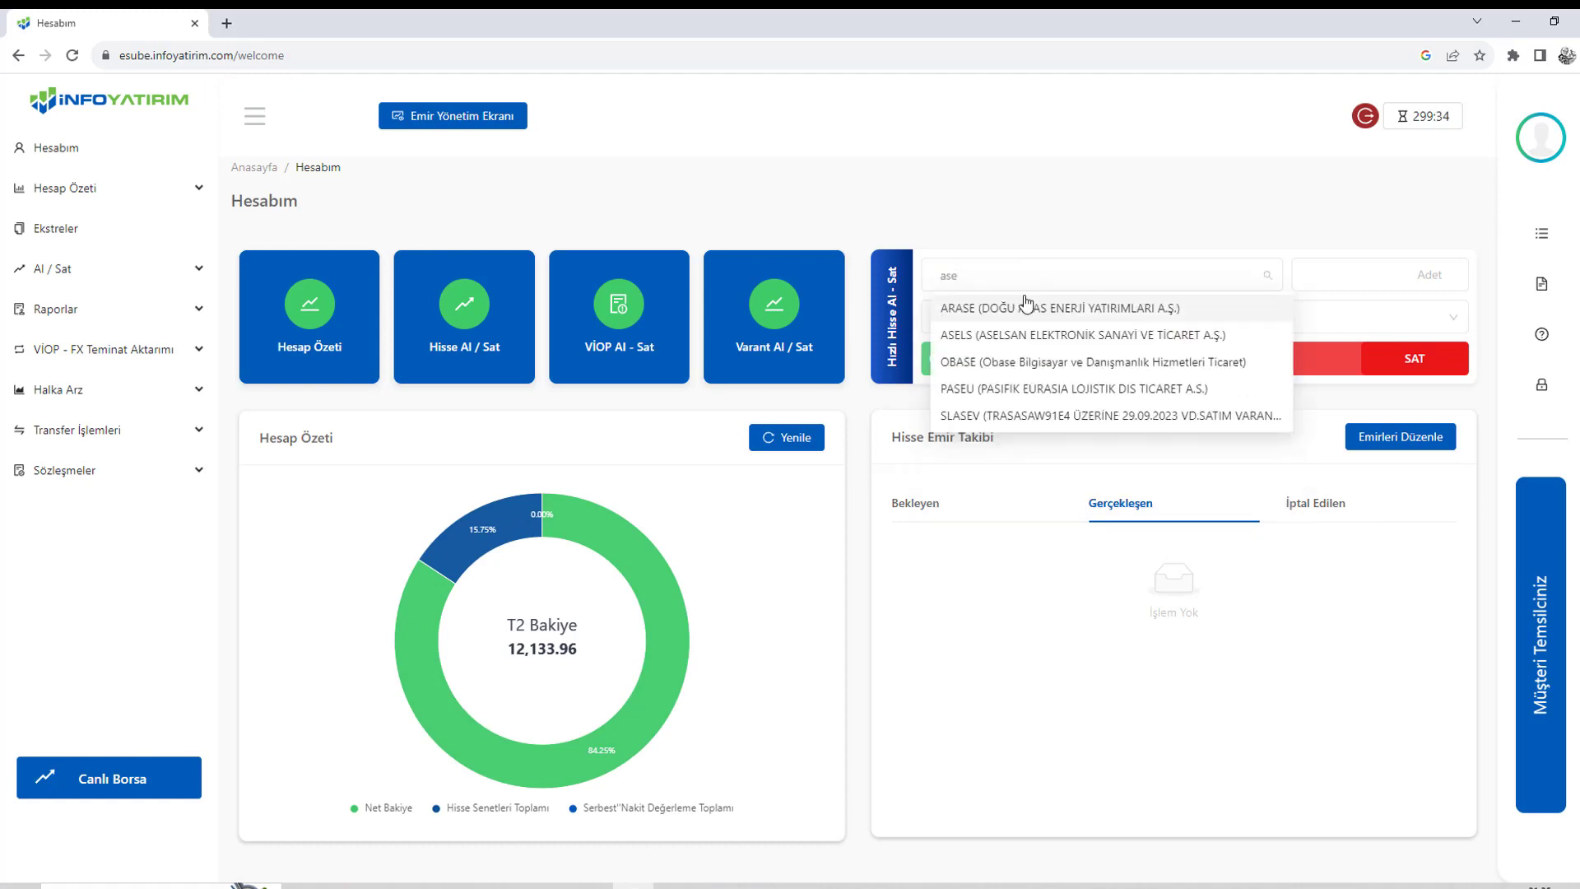
left_click(1083, 335)
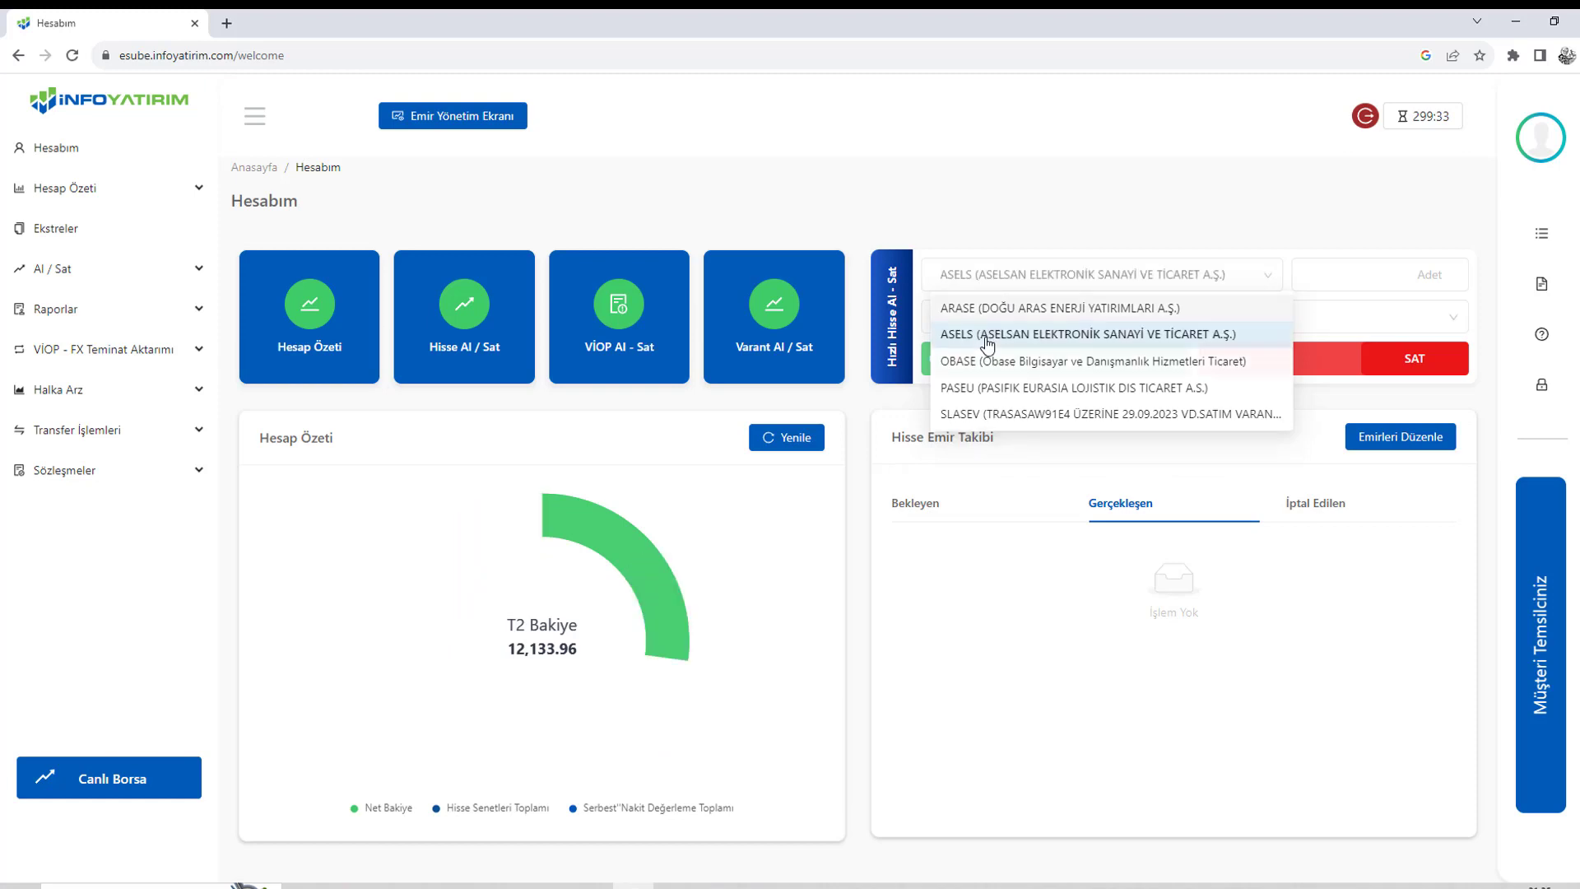
type("100")
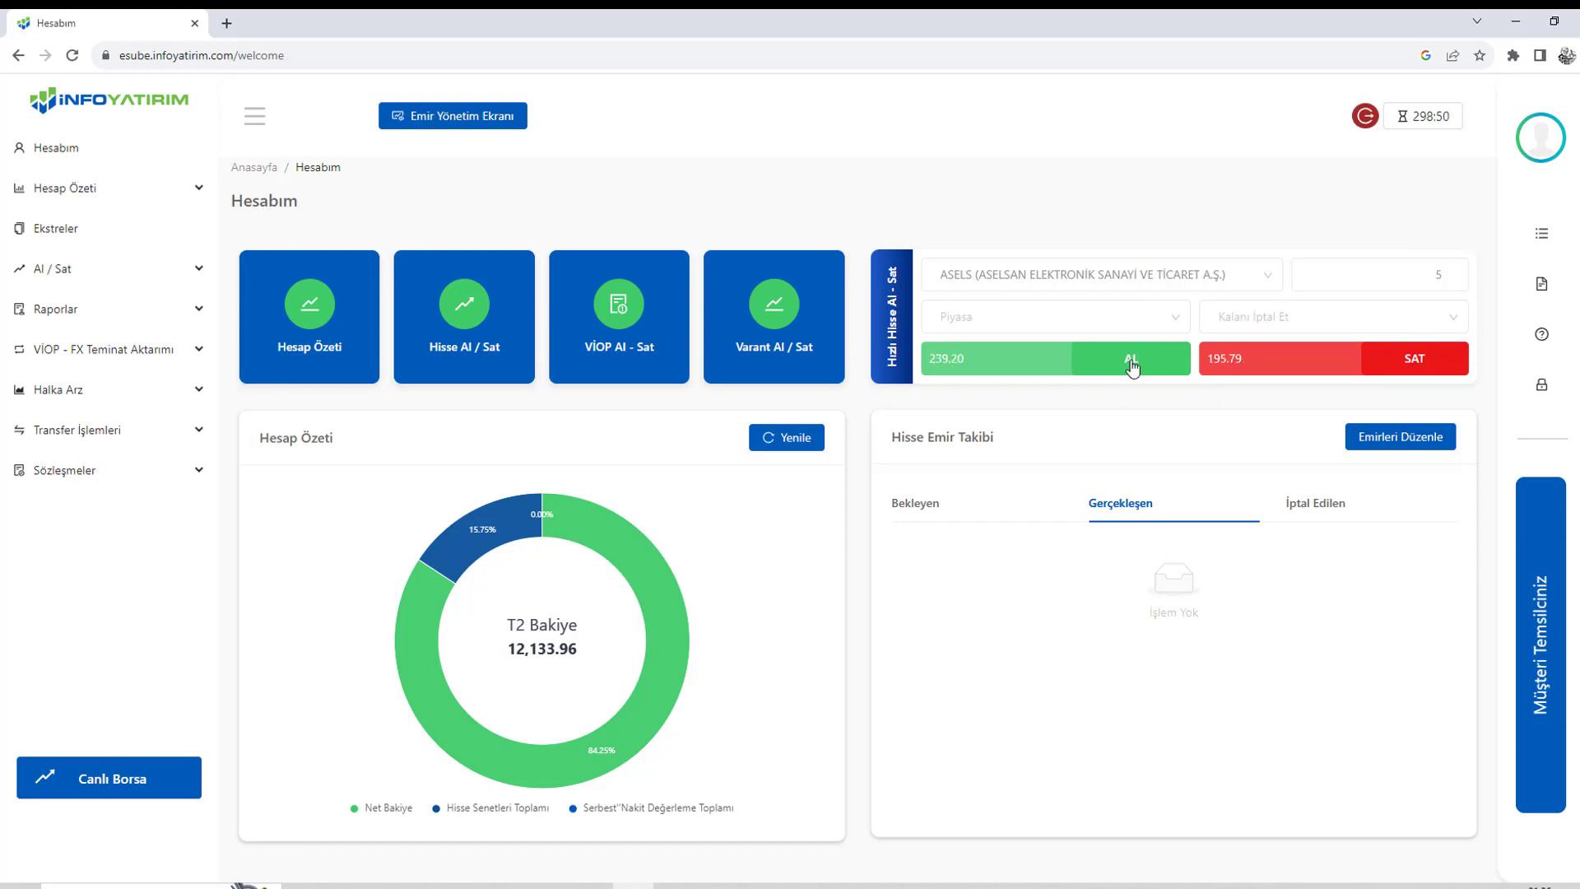
left_click(1129, 362)
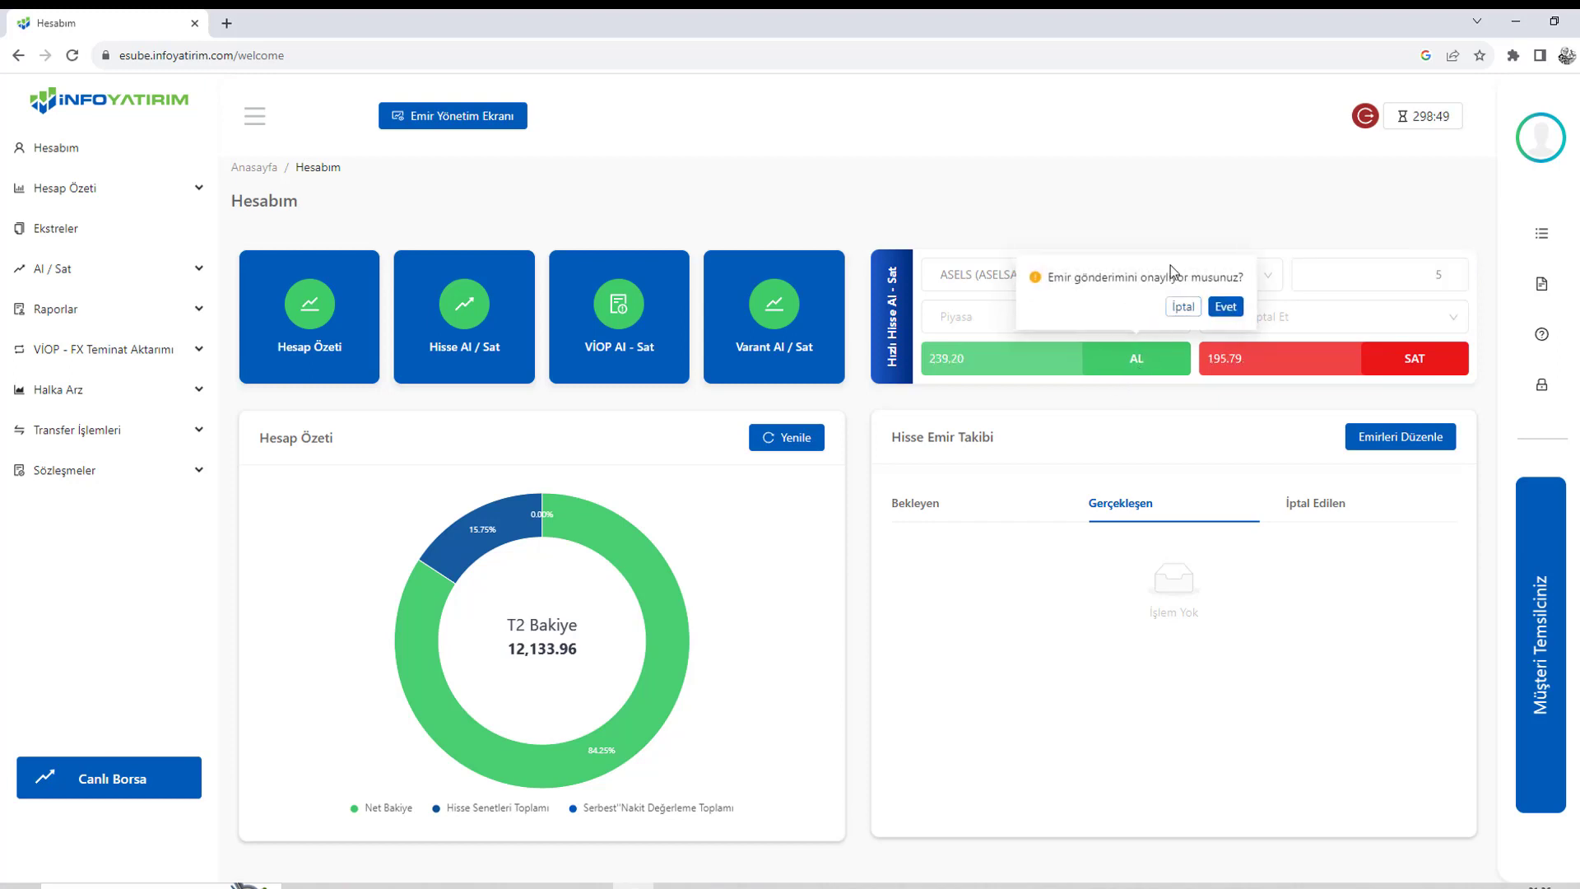
left_click(1226, 307)
- Review the ASELS buy order's details among the pending stock orders
scroll(1235, 310, "down", 1)
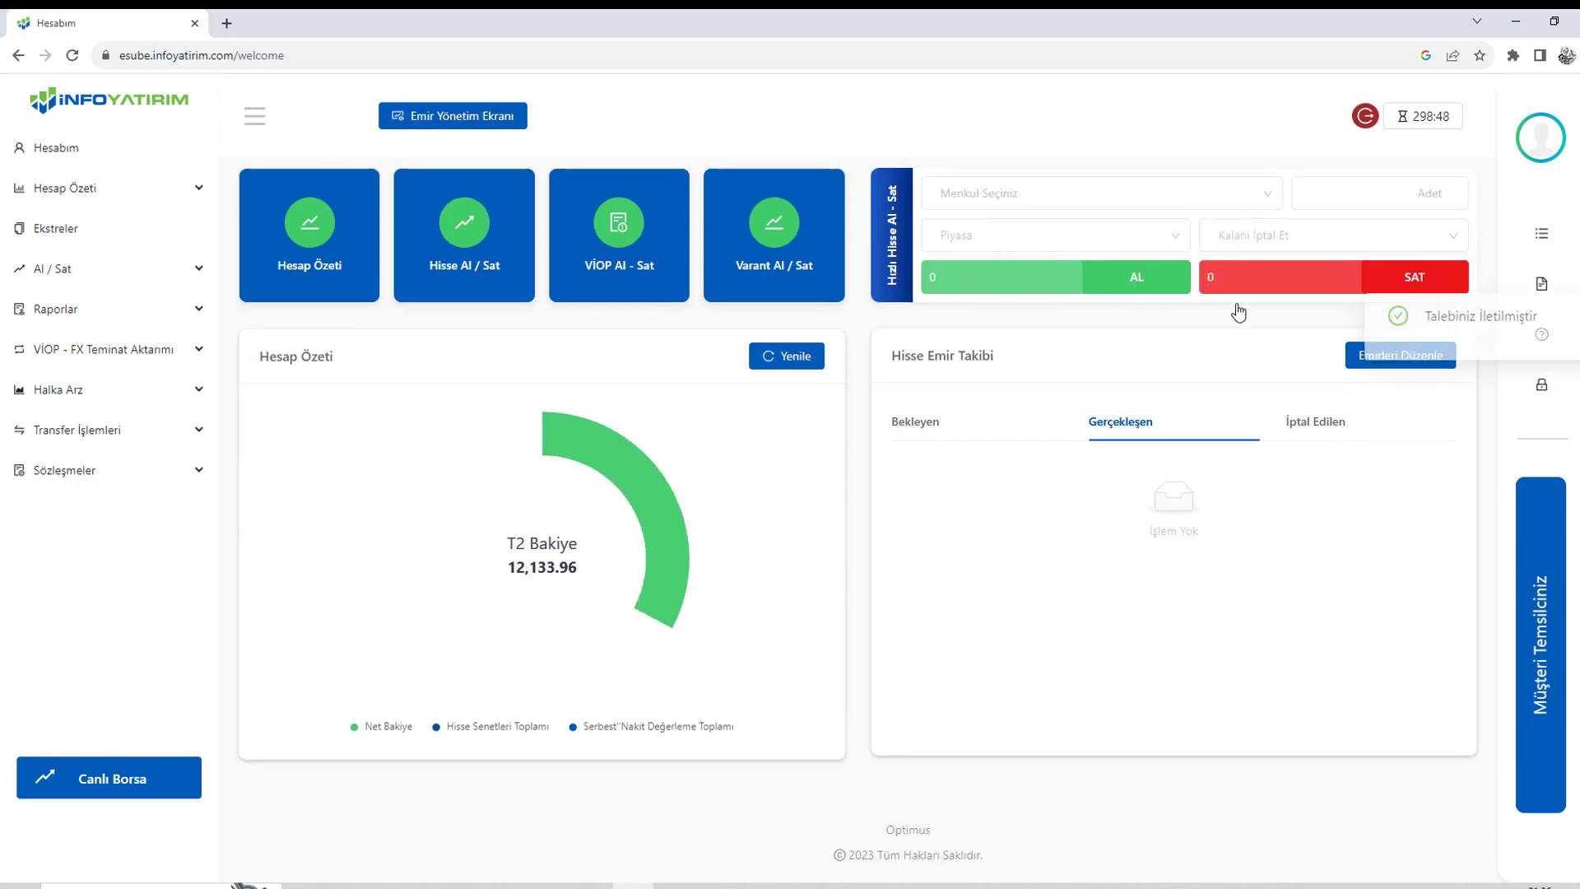
left_click(988, 437)
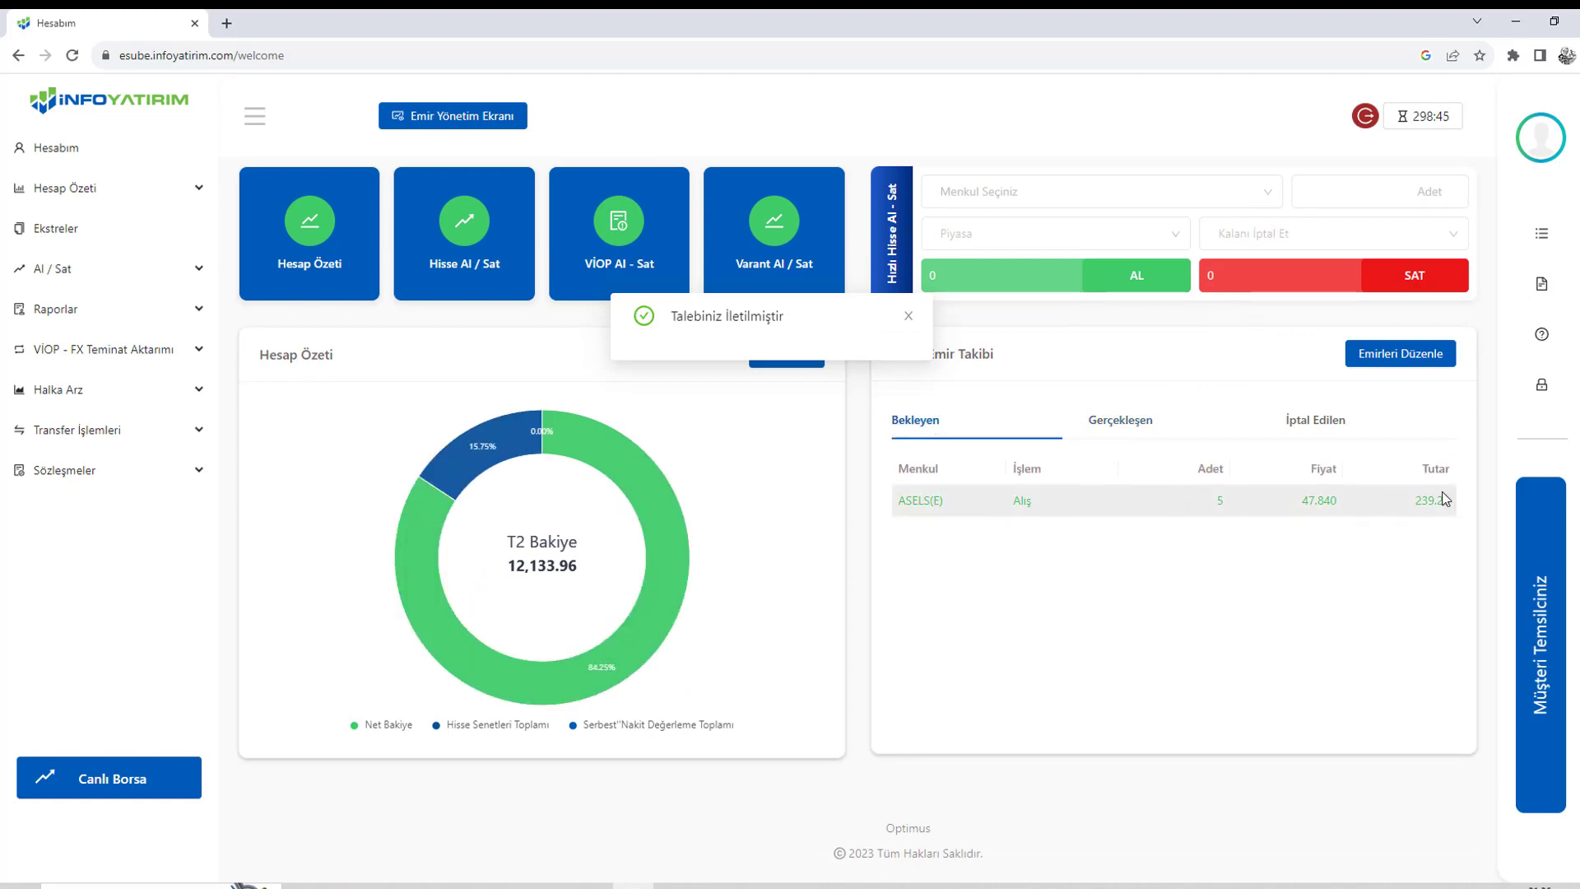
double_click(1258, 497)
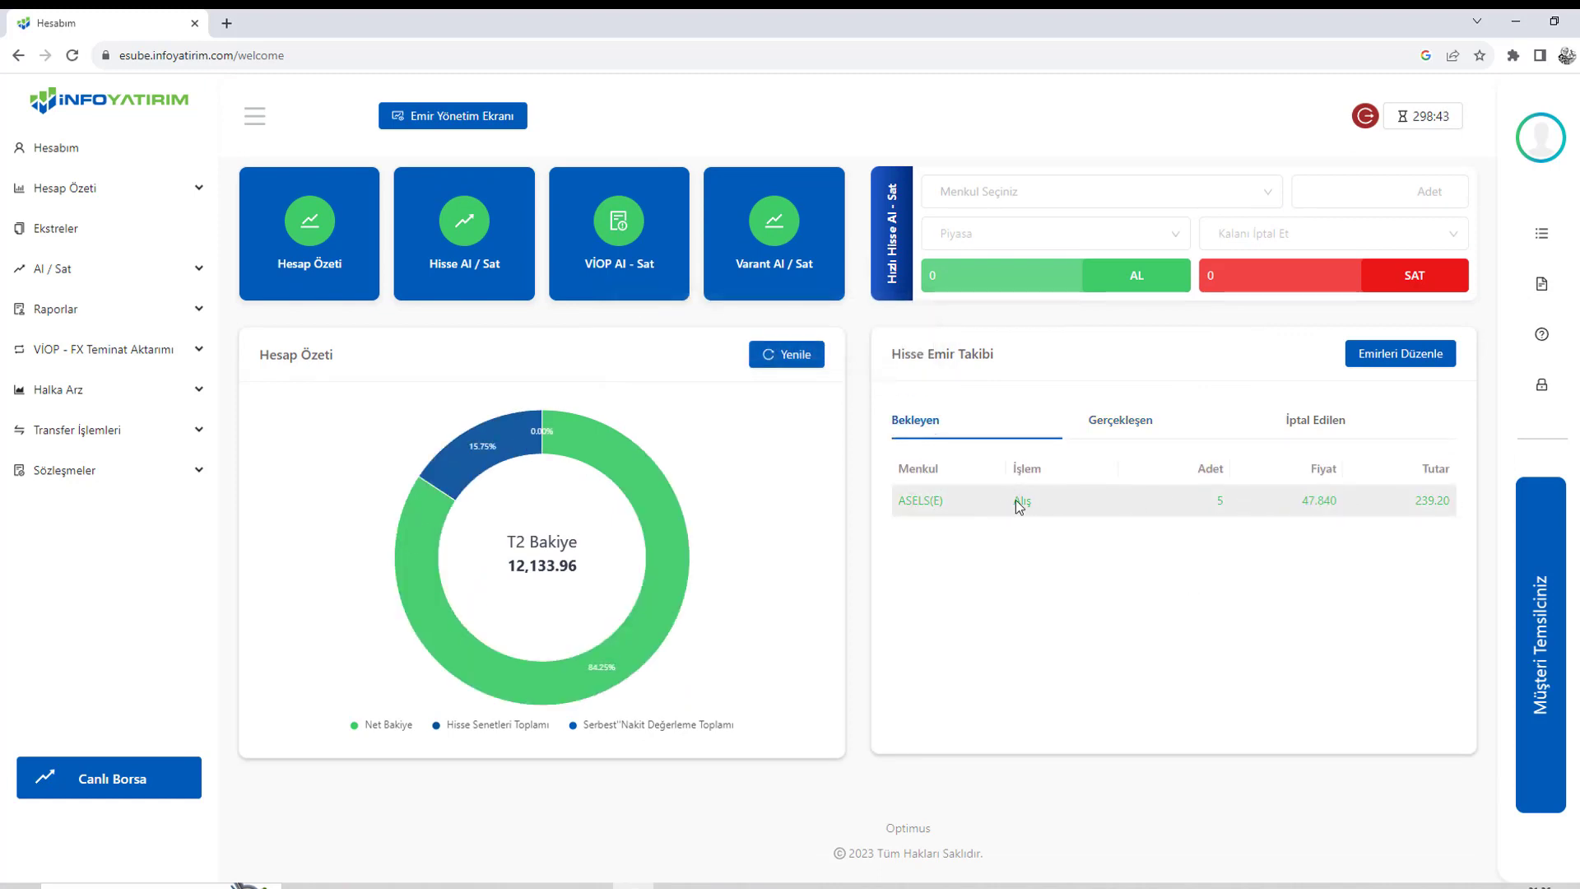
- Edit the pending ASELS buy order in the order tracking and set its price to 42
left_click(1392, 365)
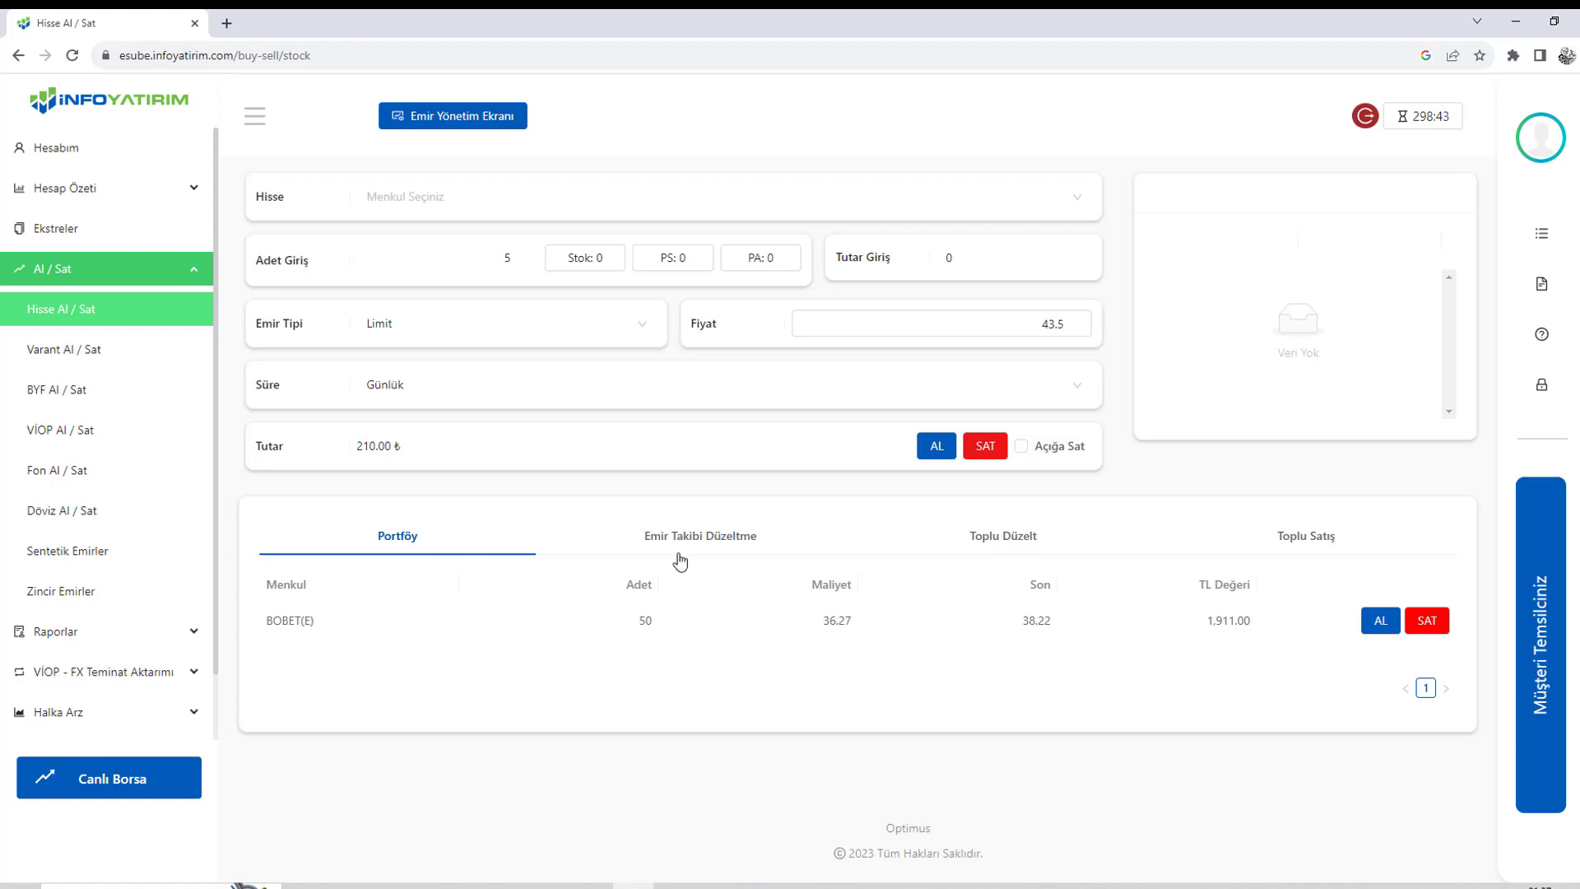
left_click(679, 550)
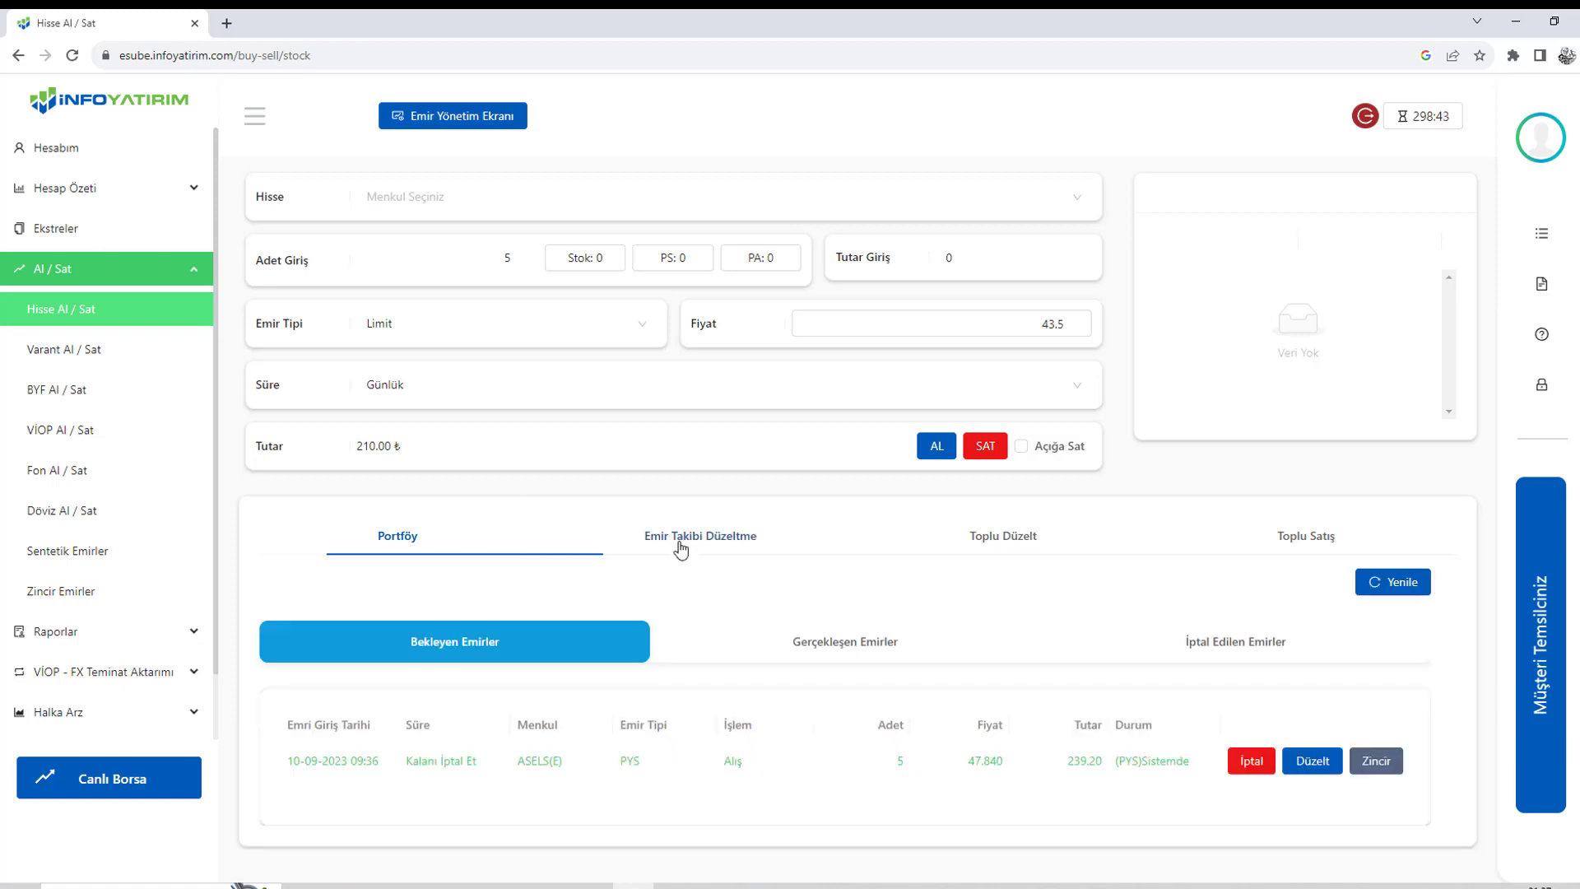
left_click(1316, 763)
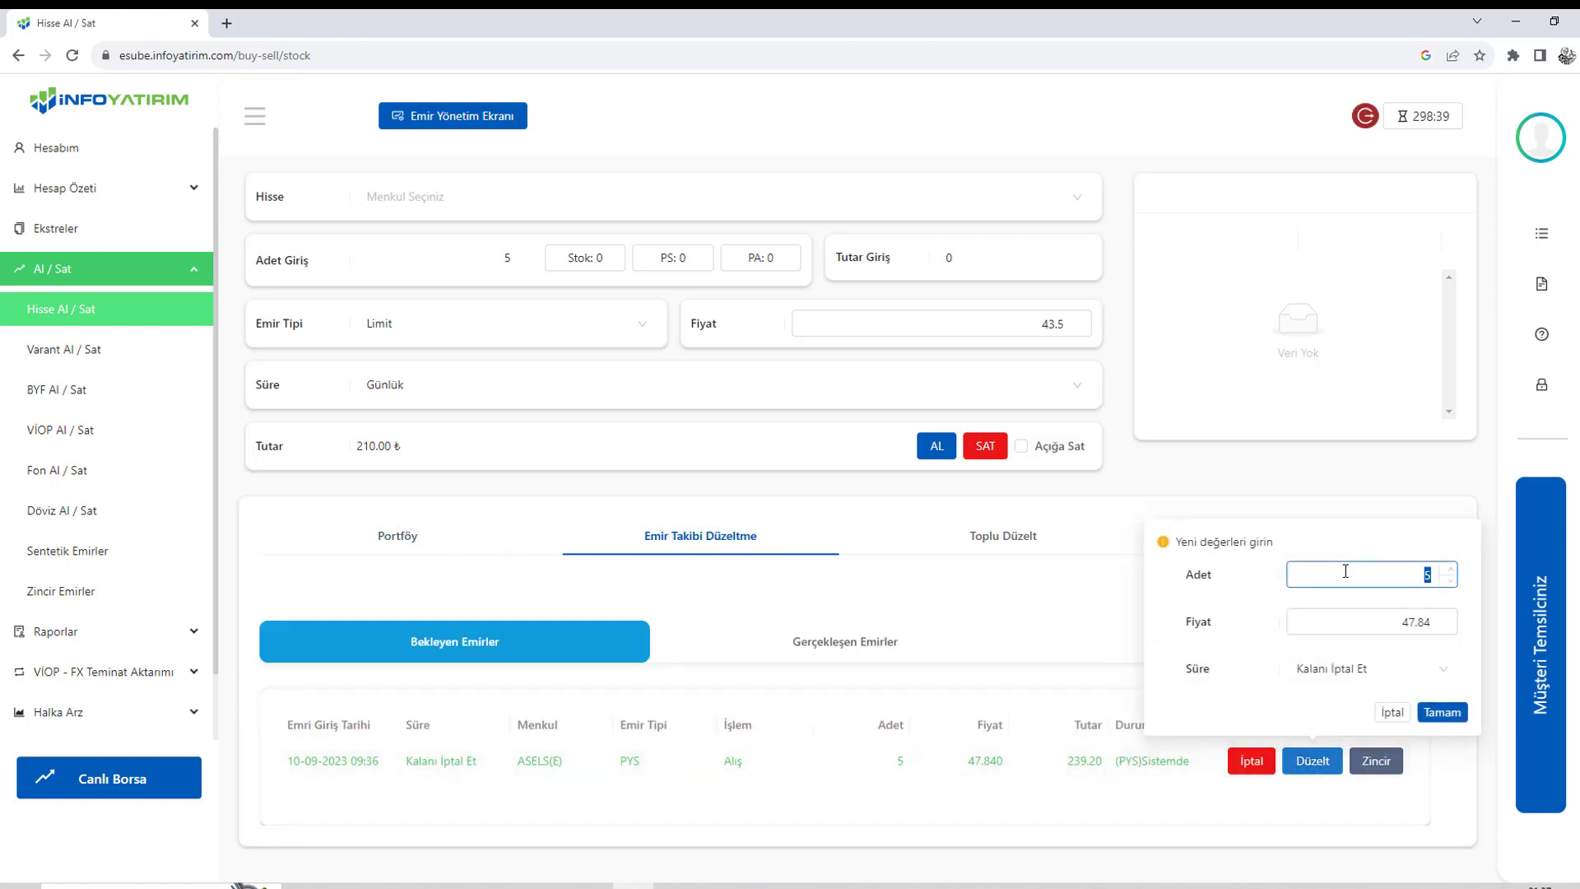
double_click(1396, 623)
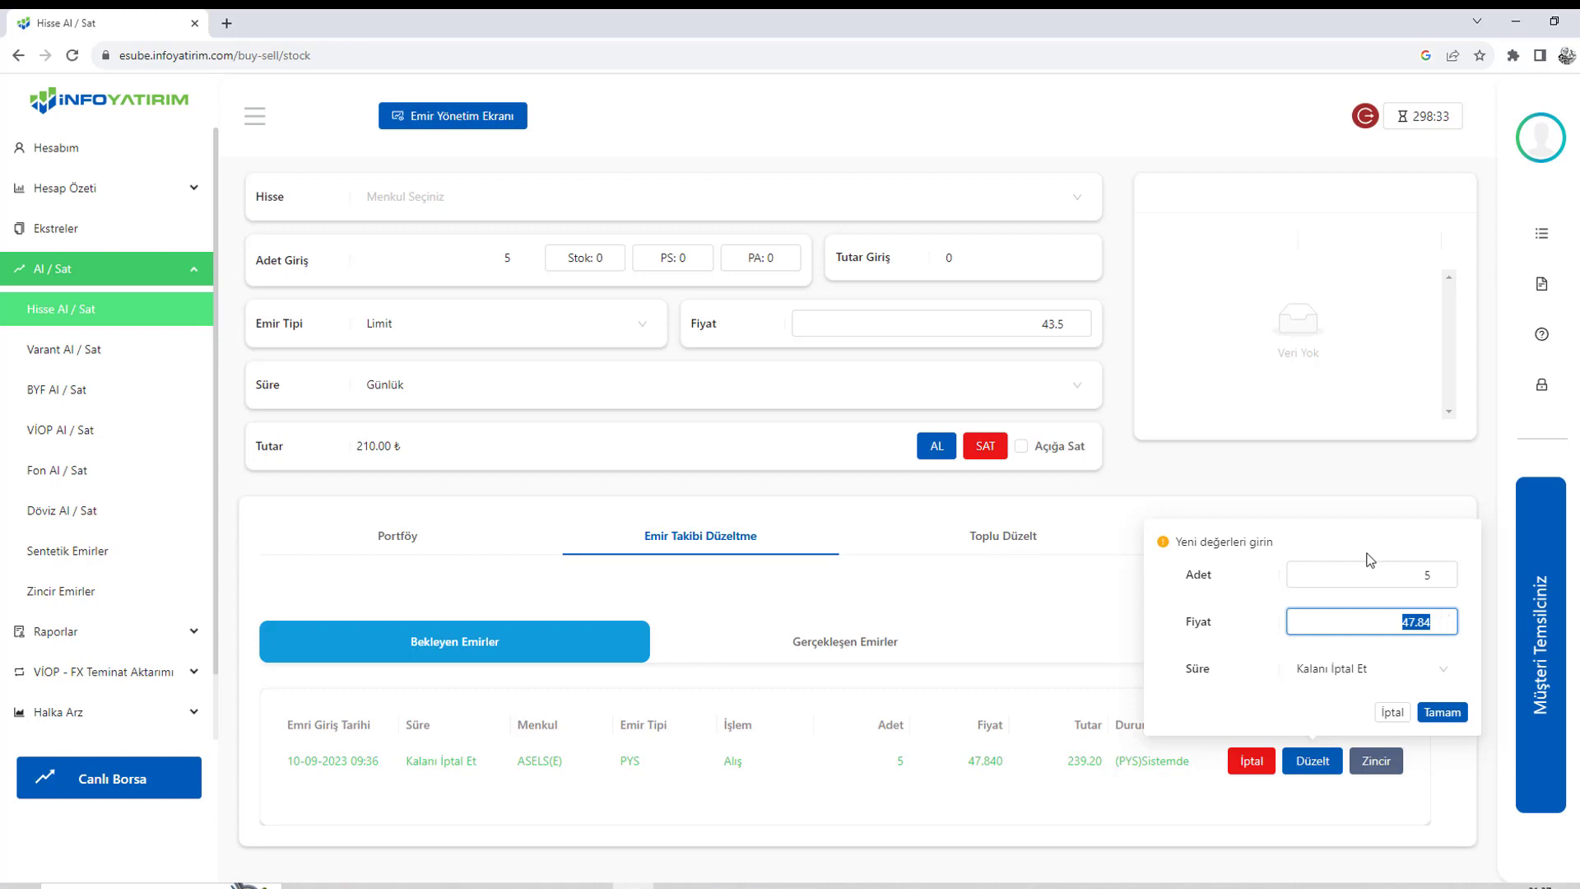
type("42")
left_click_drag(1369, 625, 1473, 631)
type("42")
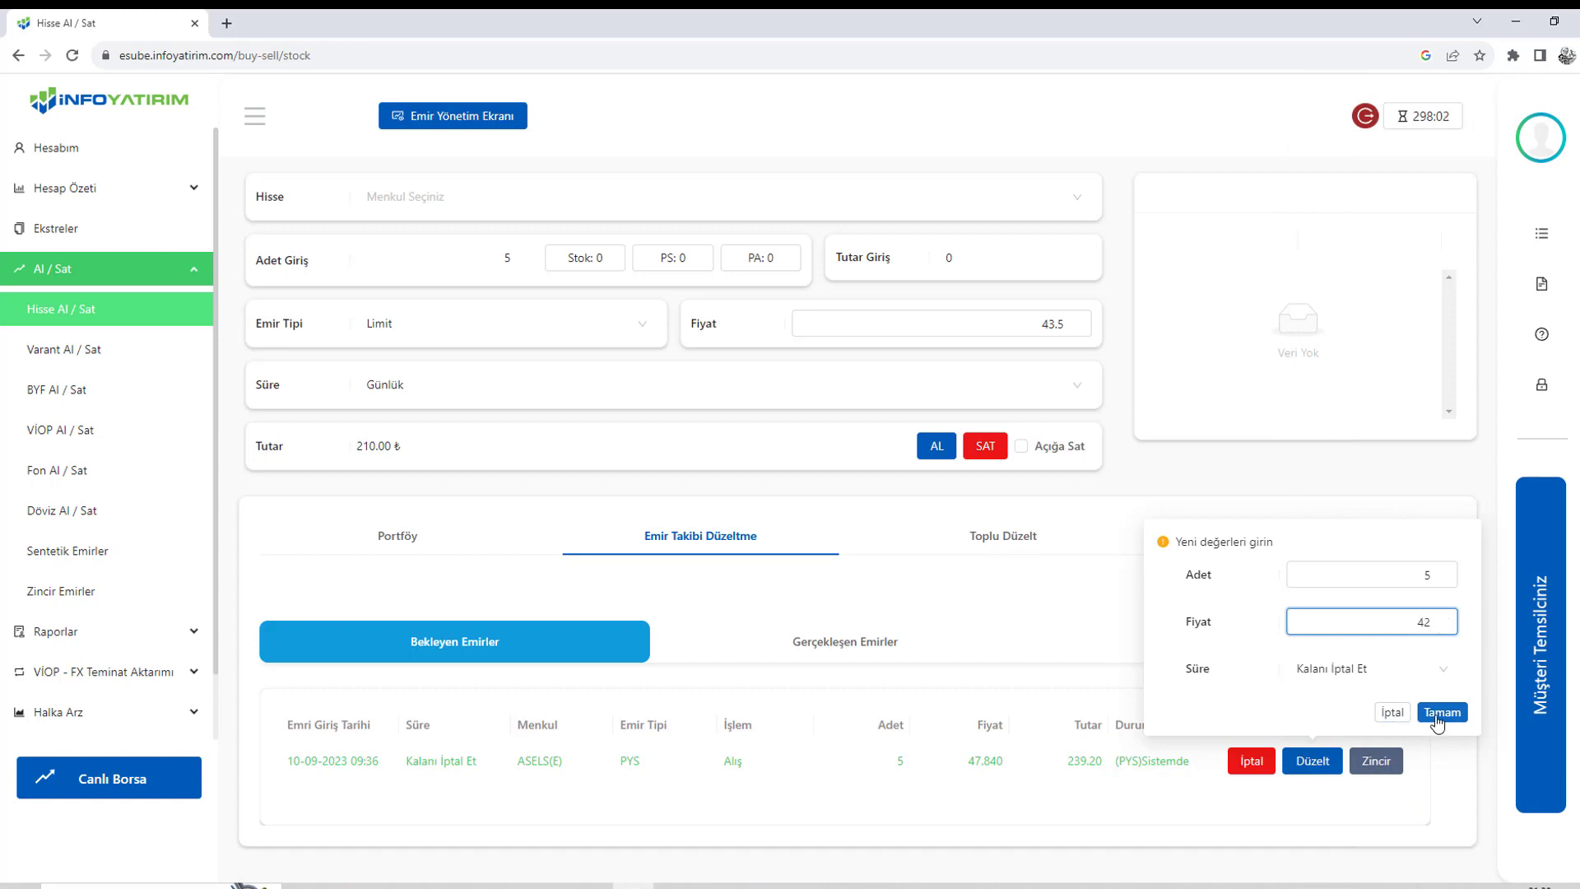
left_click(1443, 711)
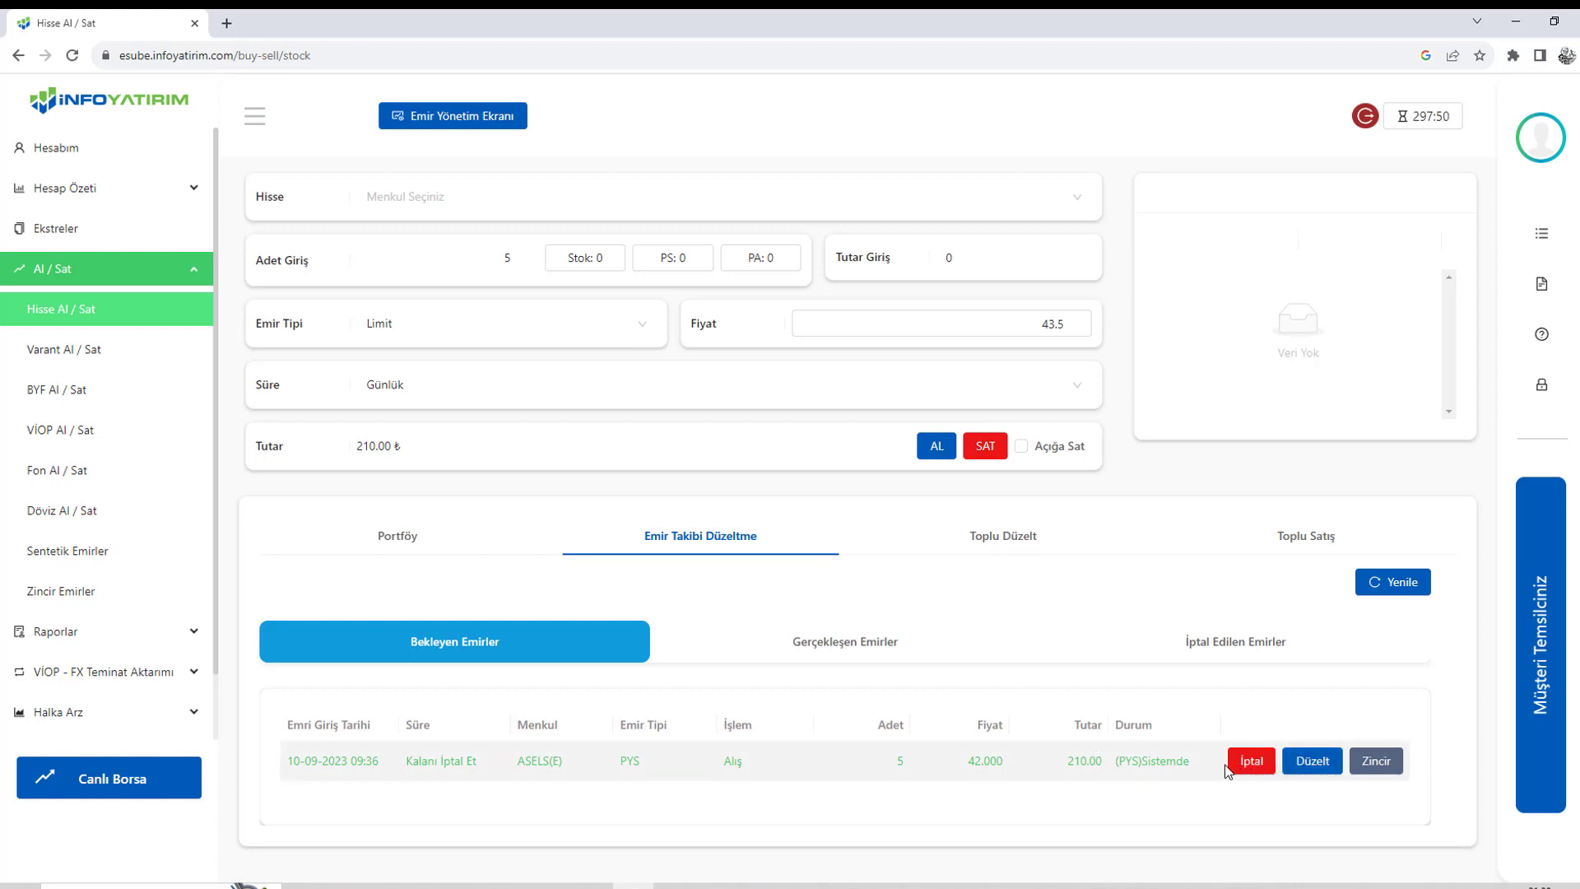
- Cancel the pending ASELS buy order and return to the Hesabım overview
left_click(1252, 762)
left_click(1388, 715)
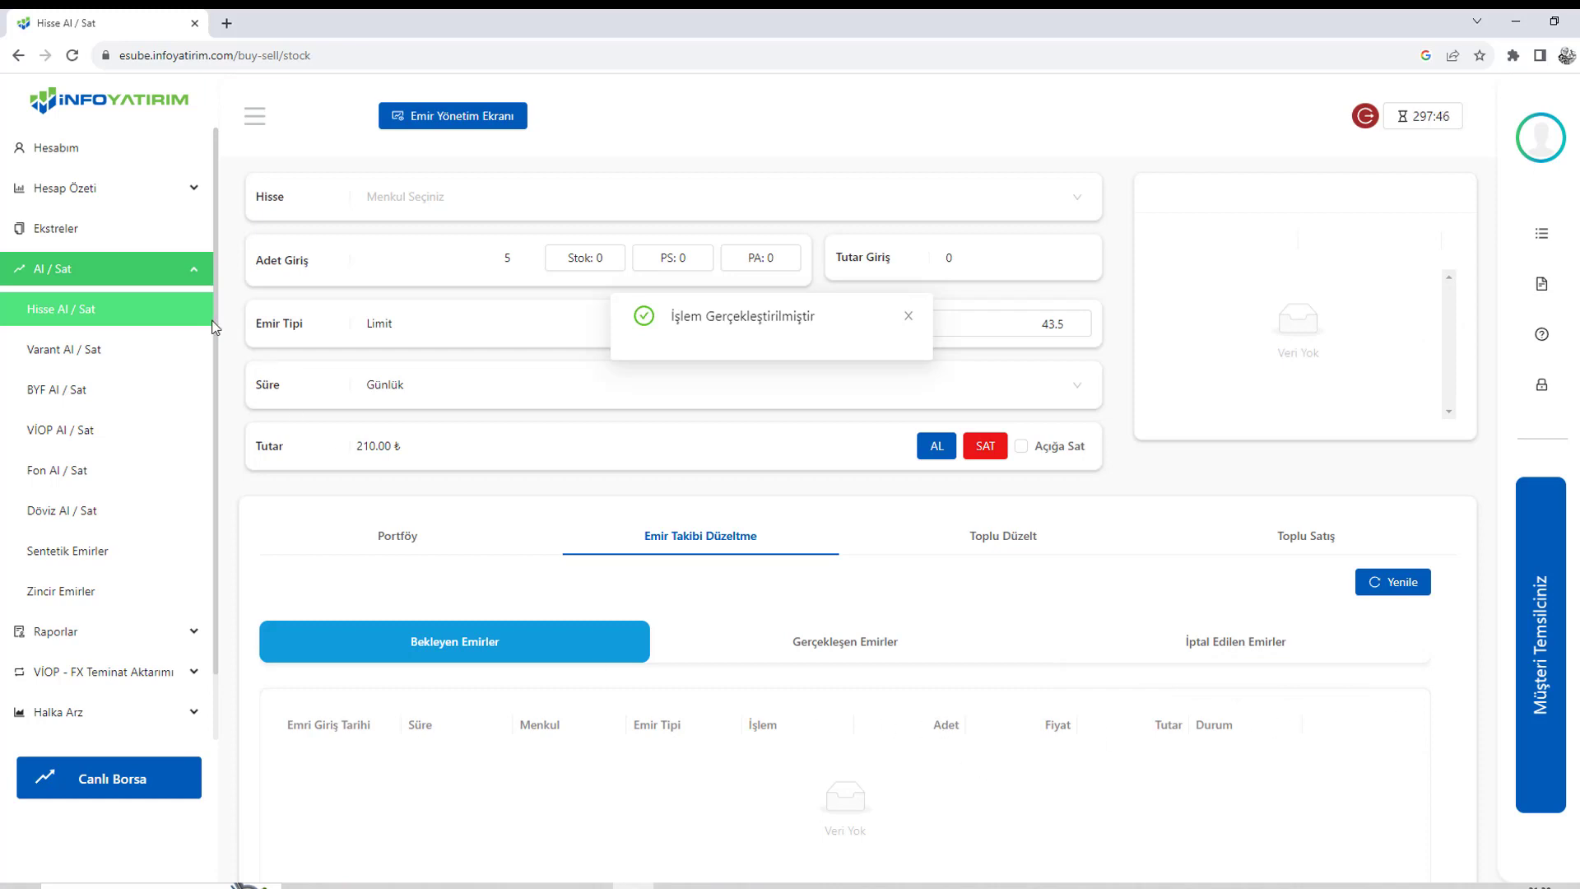
left_click(41, 151)
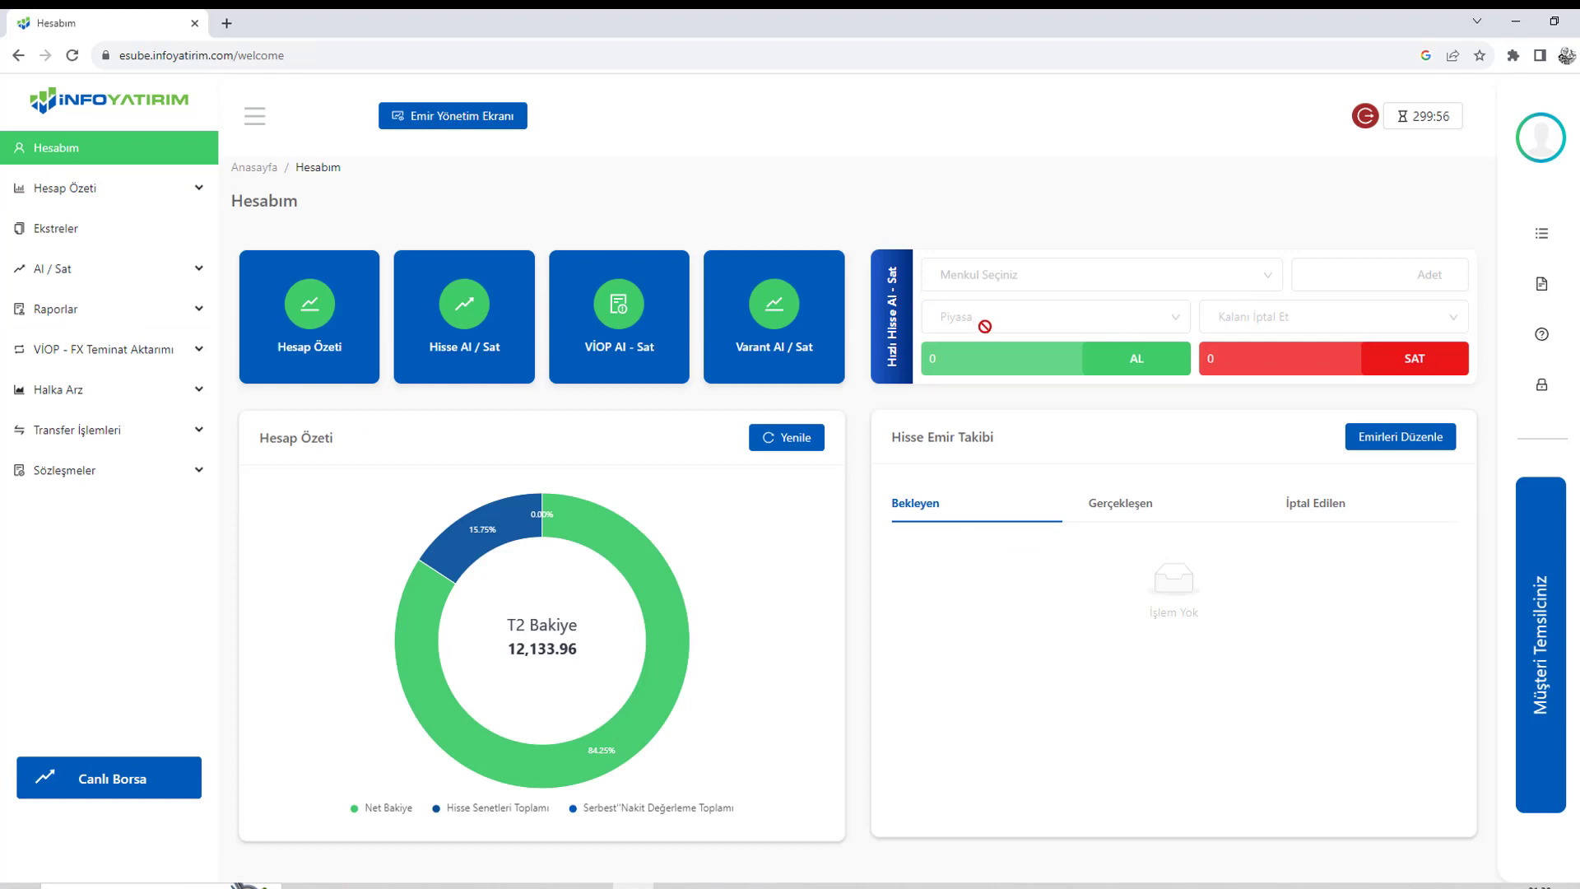
- Open the Hisse Al / Sat page and choose KONTR (Kontrolmatik) as the stock to trade
left_click(84, 266)
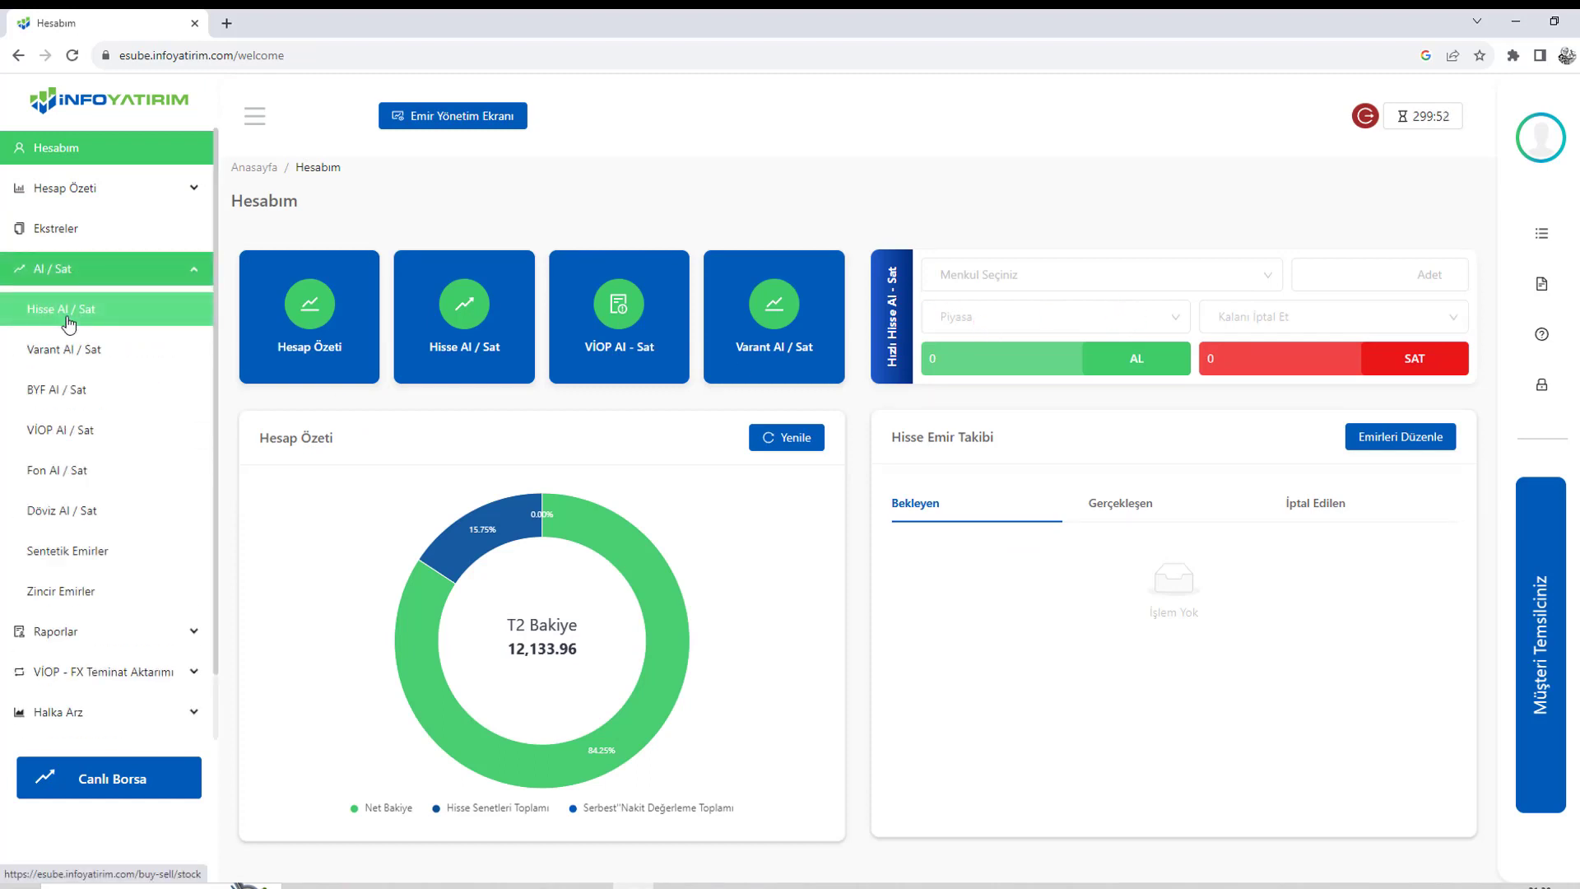
left_click(68, 323)
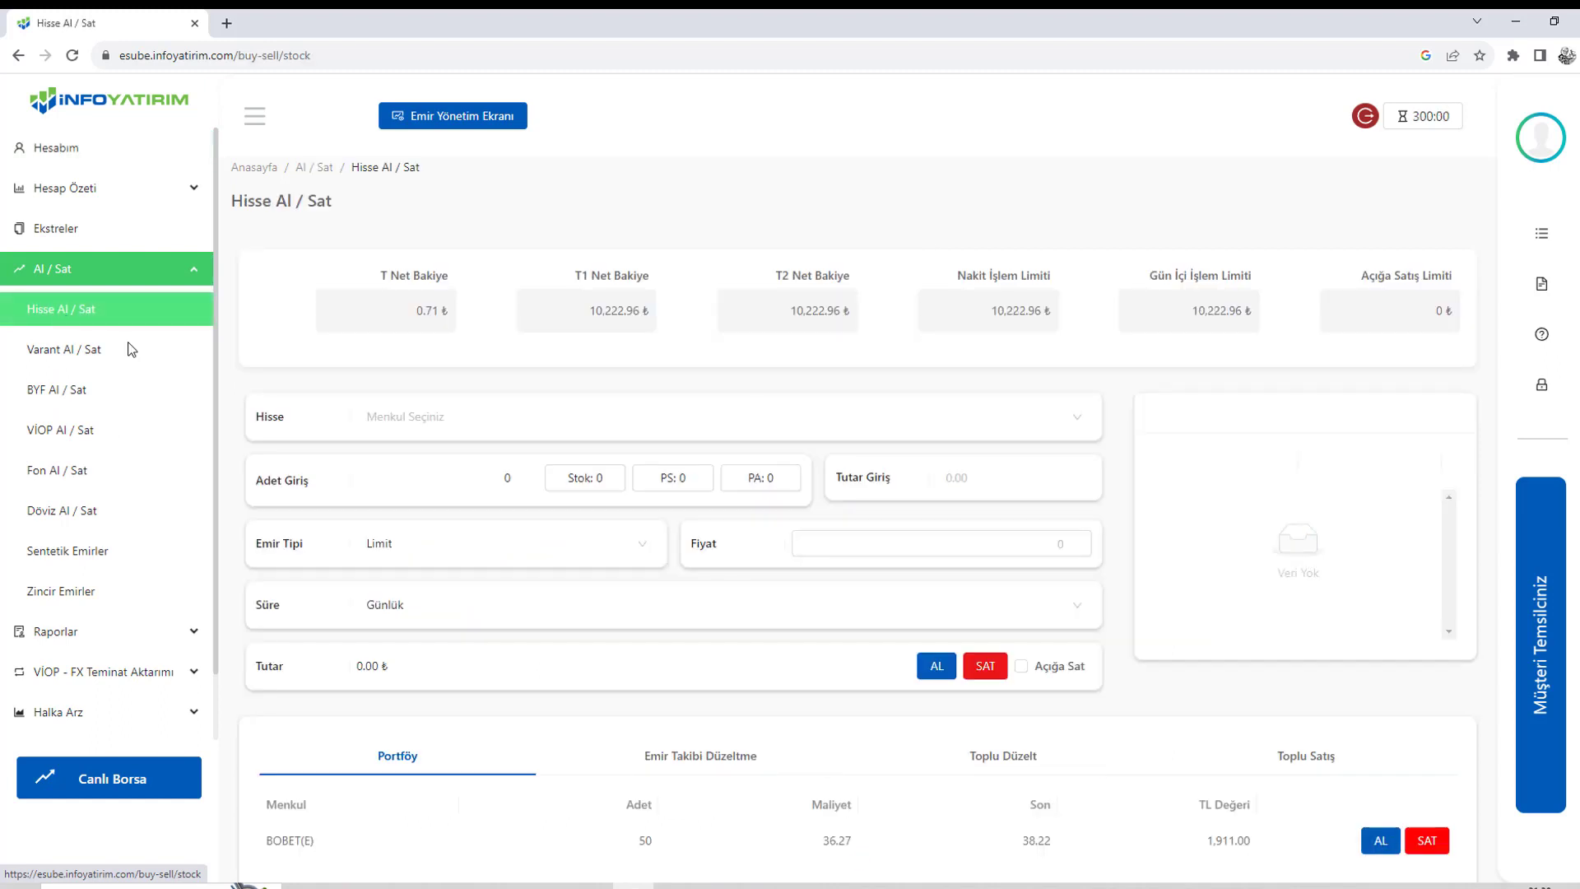
left_click(472, 420)
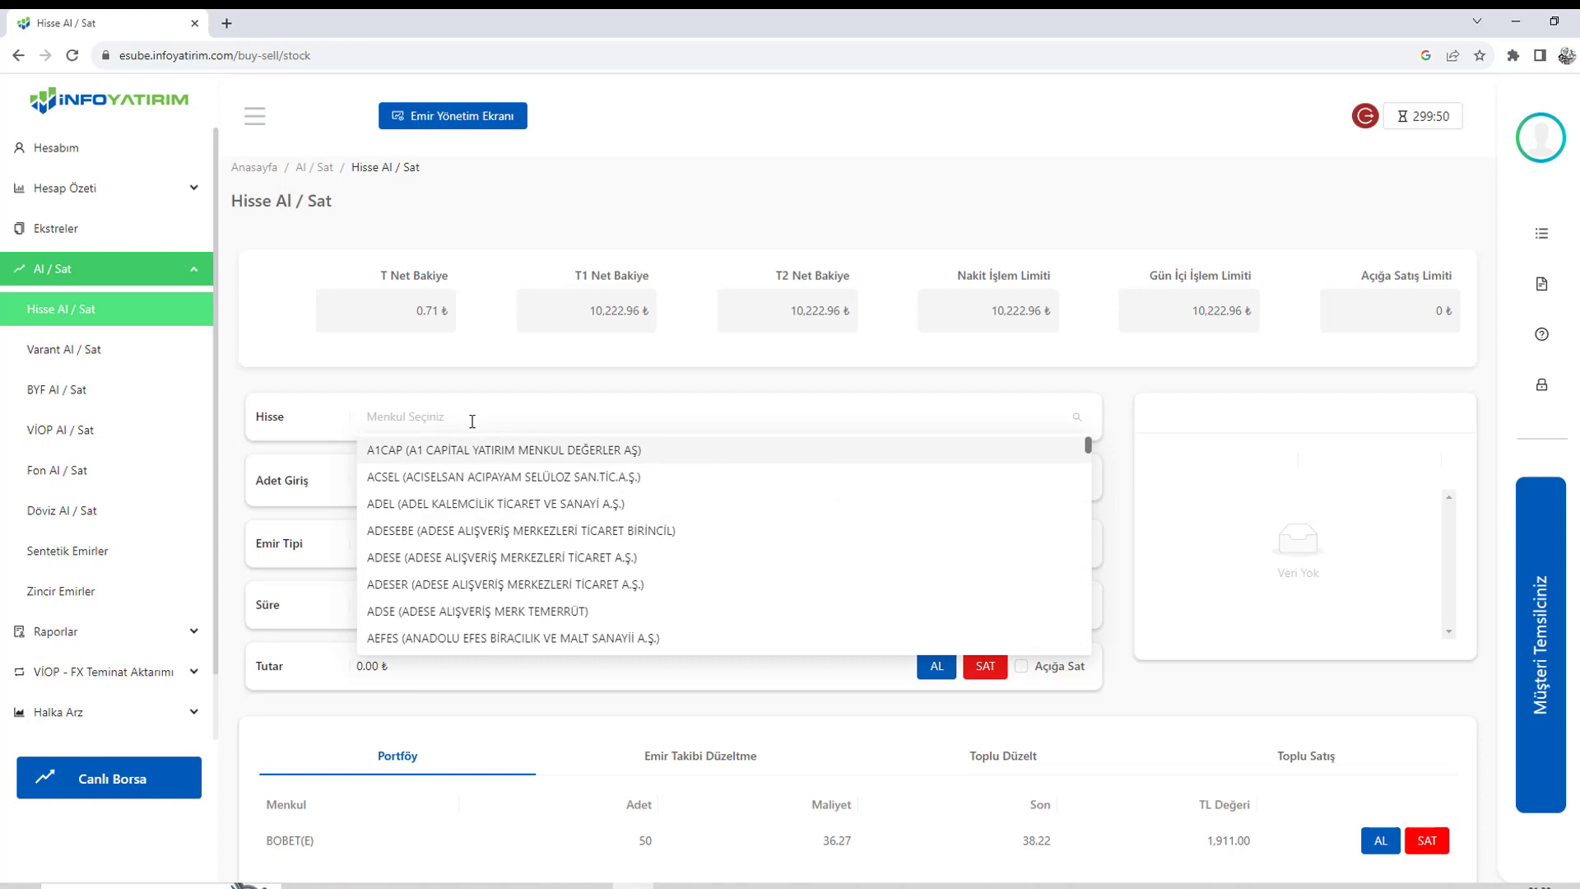
type("kont")
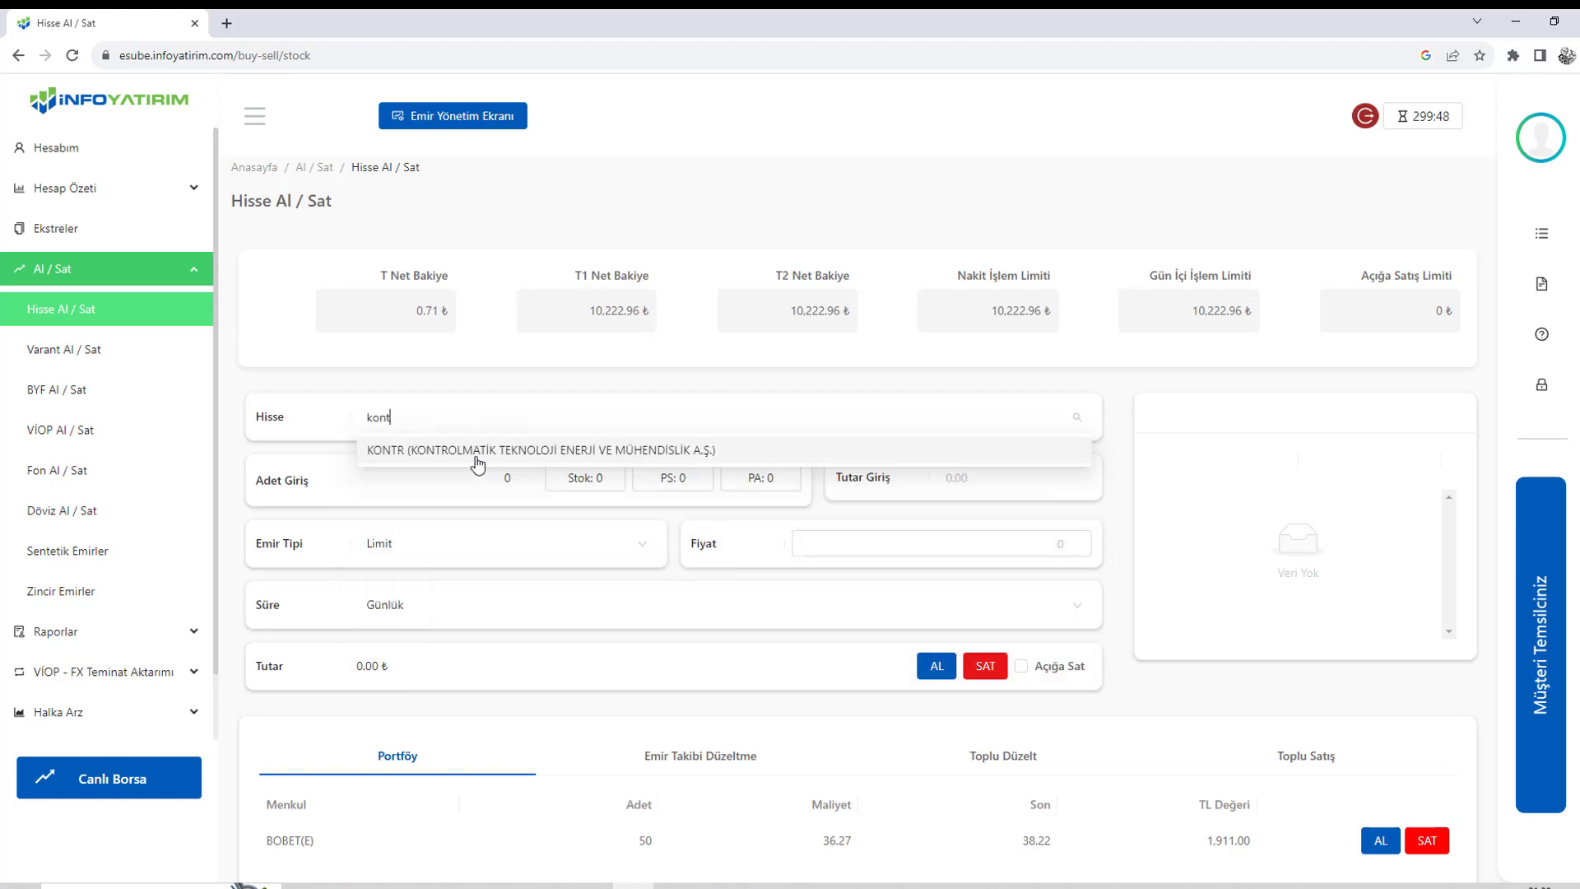
left_click(478, 466)
- Set the KONTR order's price to 270 and its quantity to 10
left_click(1001, 543)
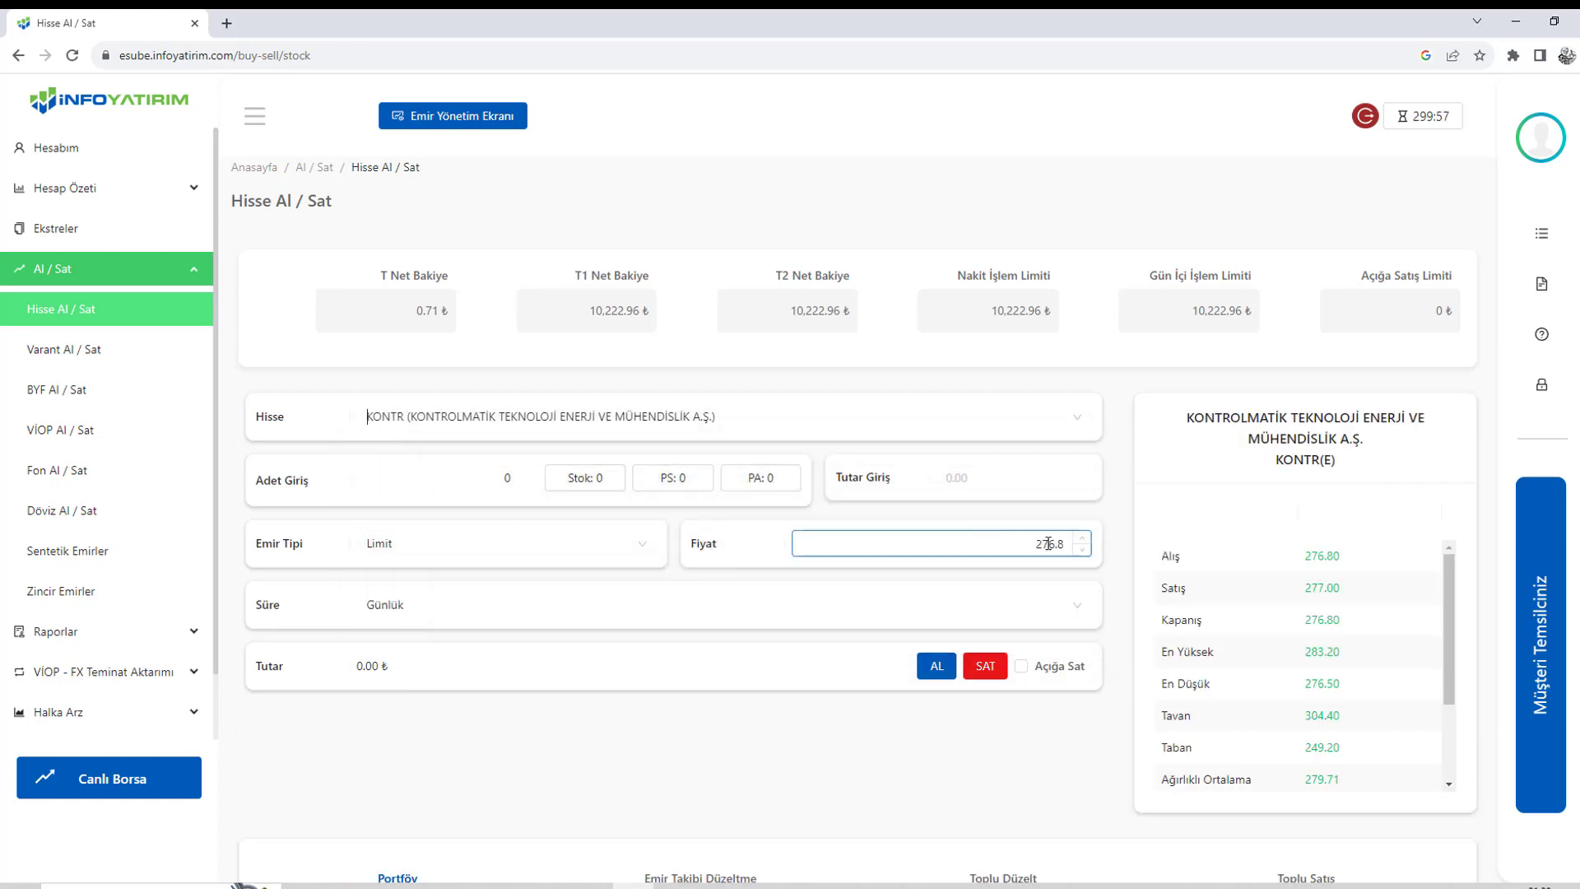
double_click(1022, 547)
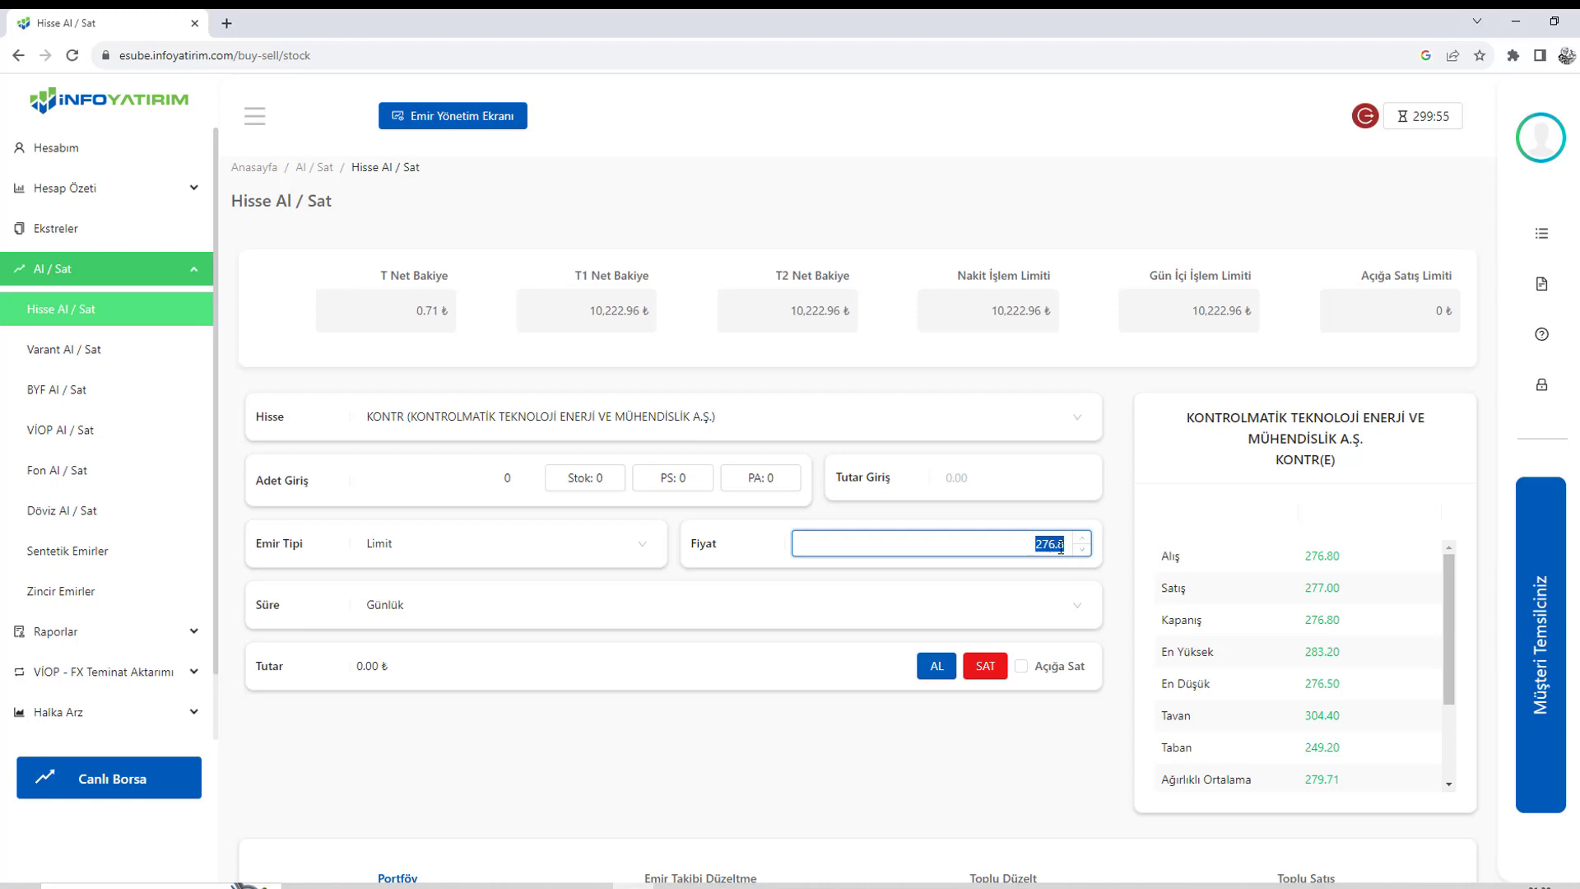
type("1")
type("70")
left_click(478, 475)
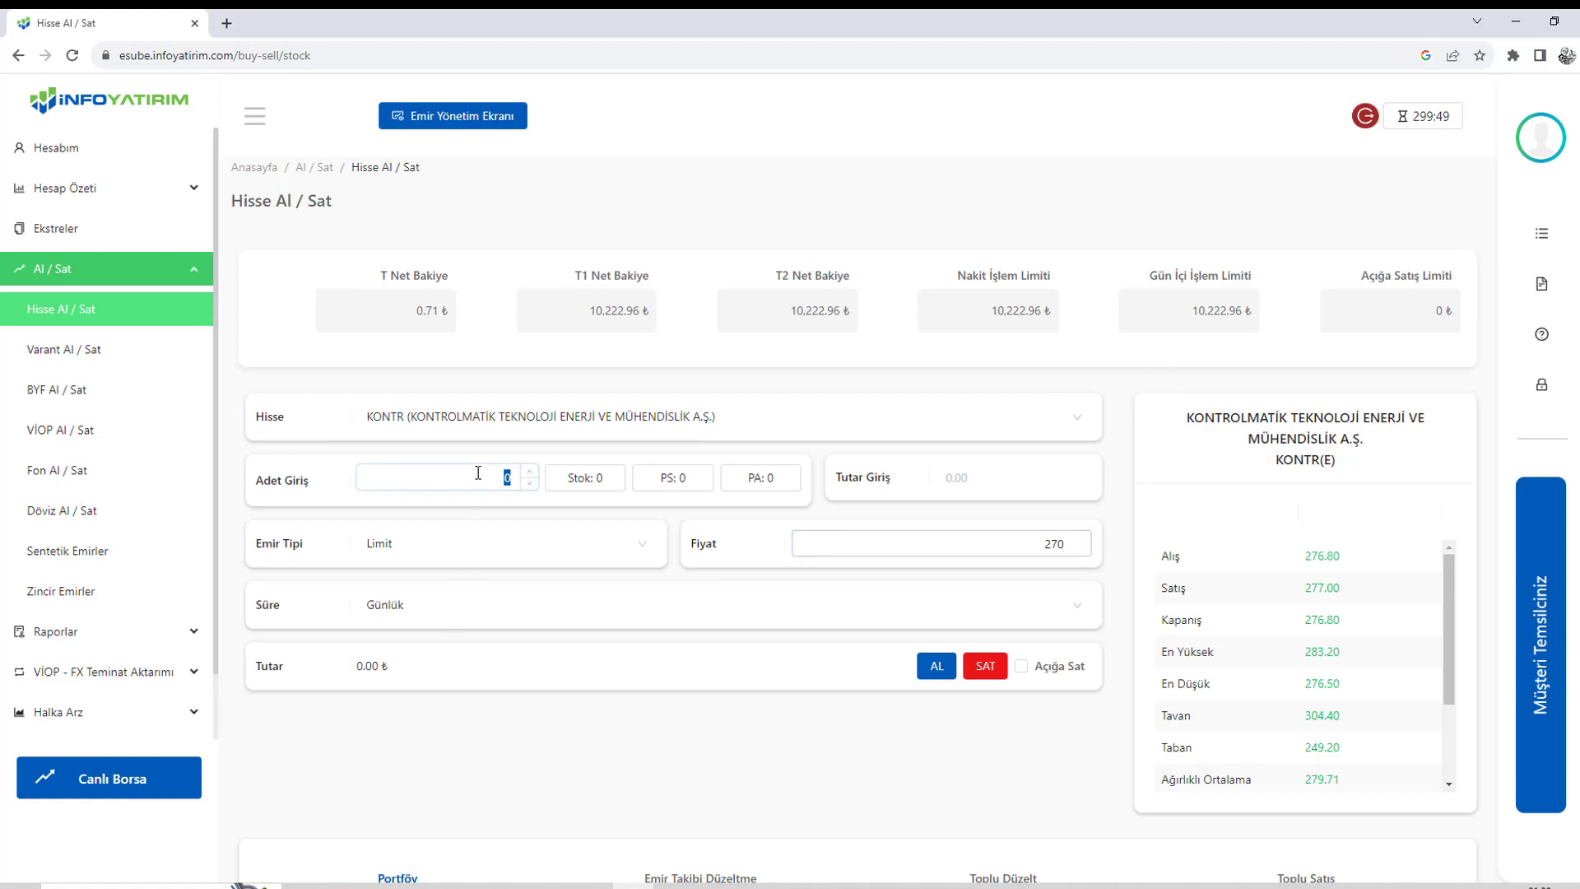
type("10")
left_click(730, 637)
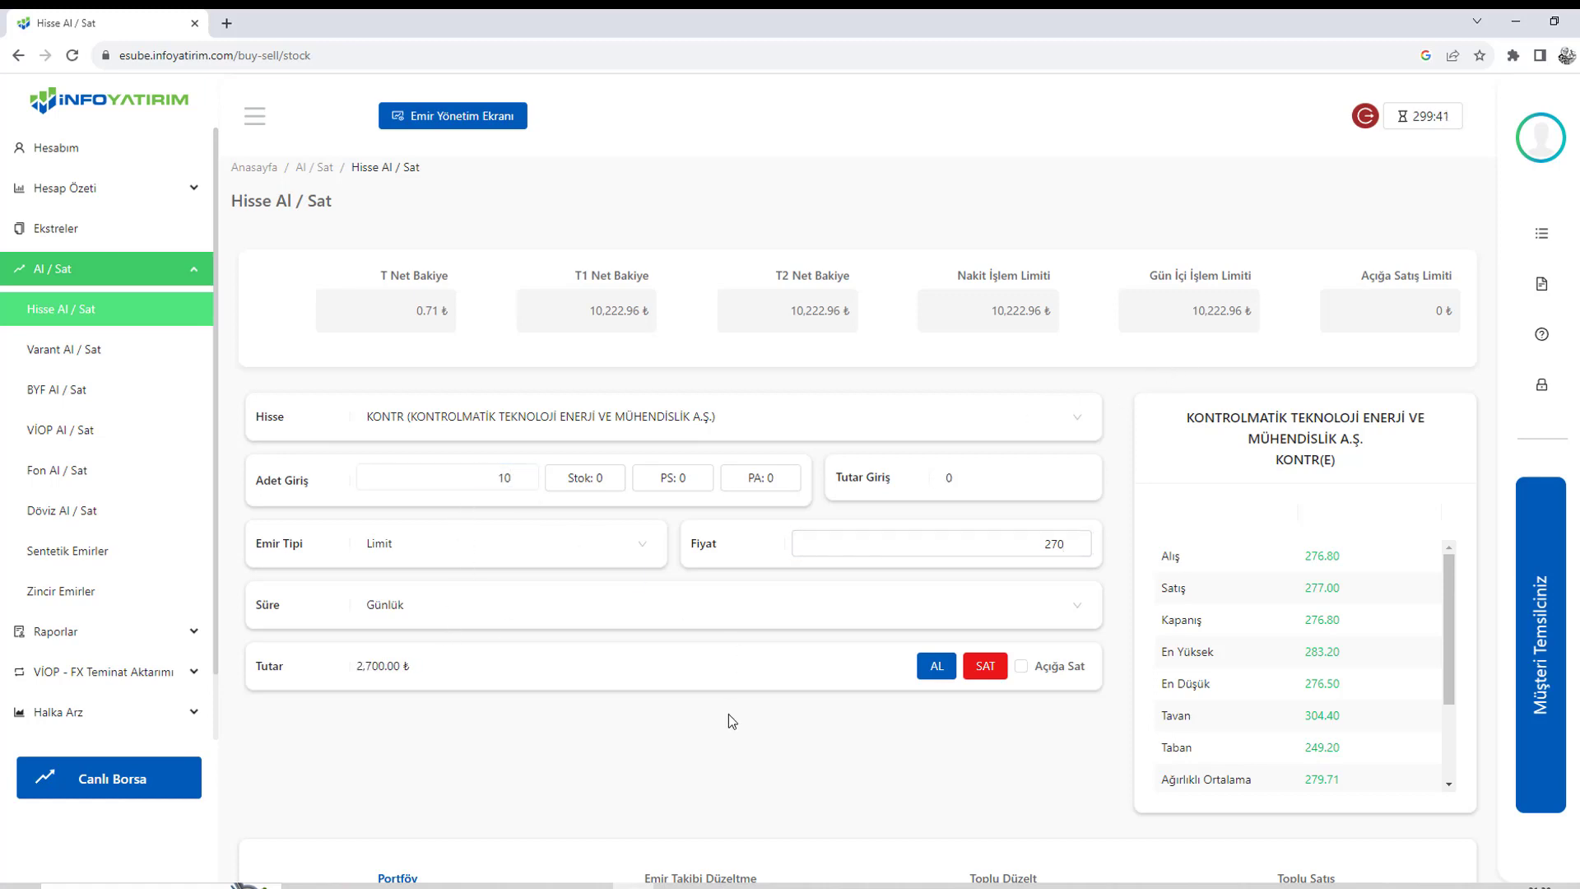
- Review the sell and buy confirmations for the KONTR order, going back from each without approving it
left_click(984, 671)
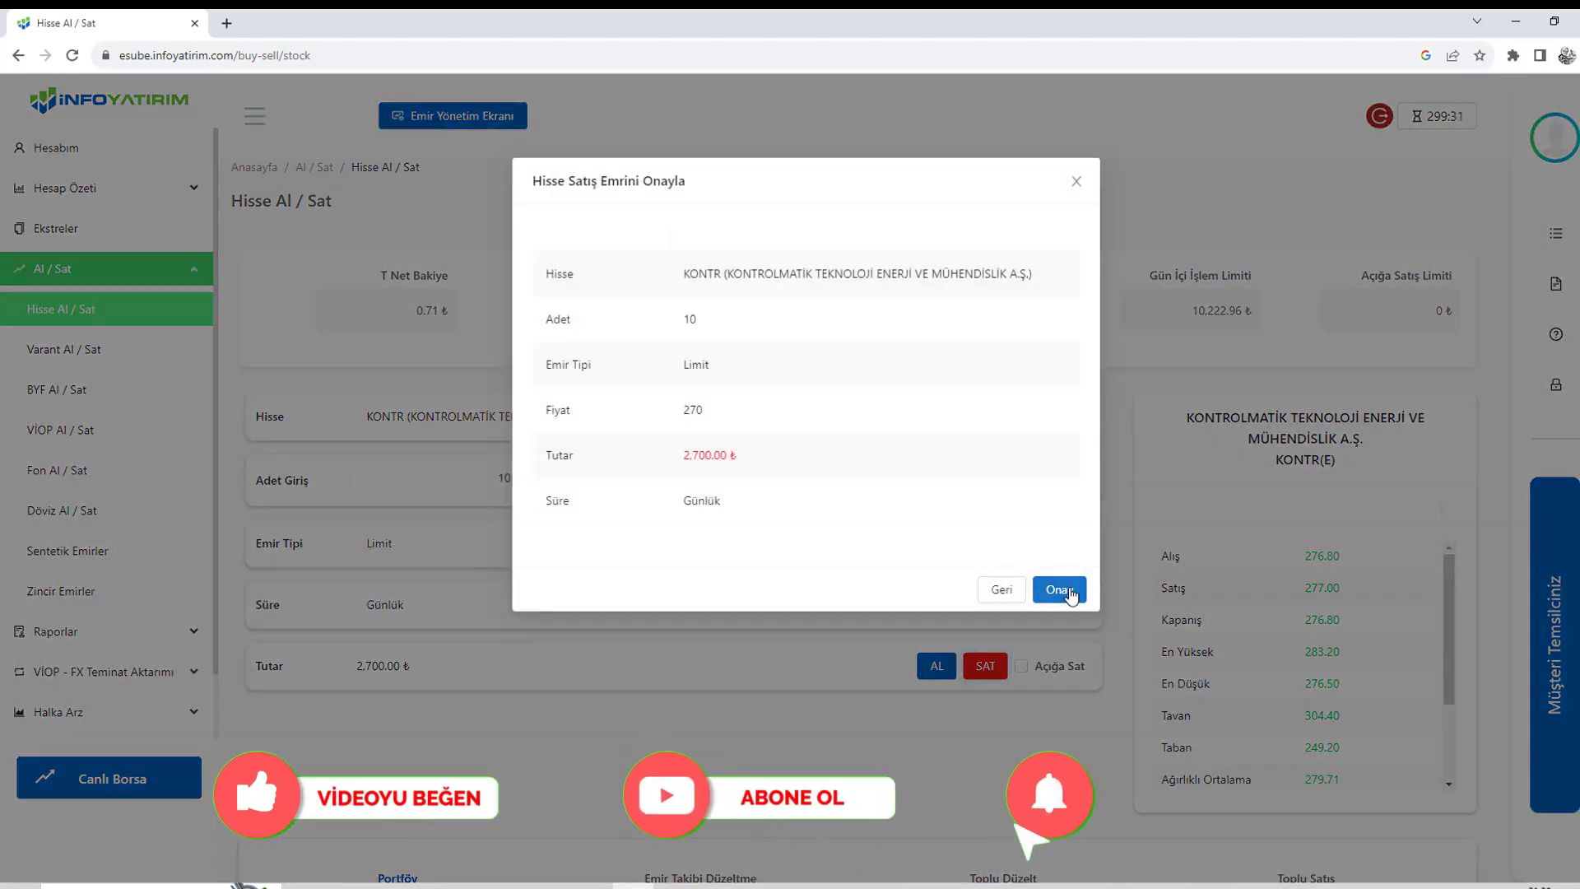
left_click(1001, 592)
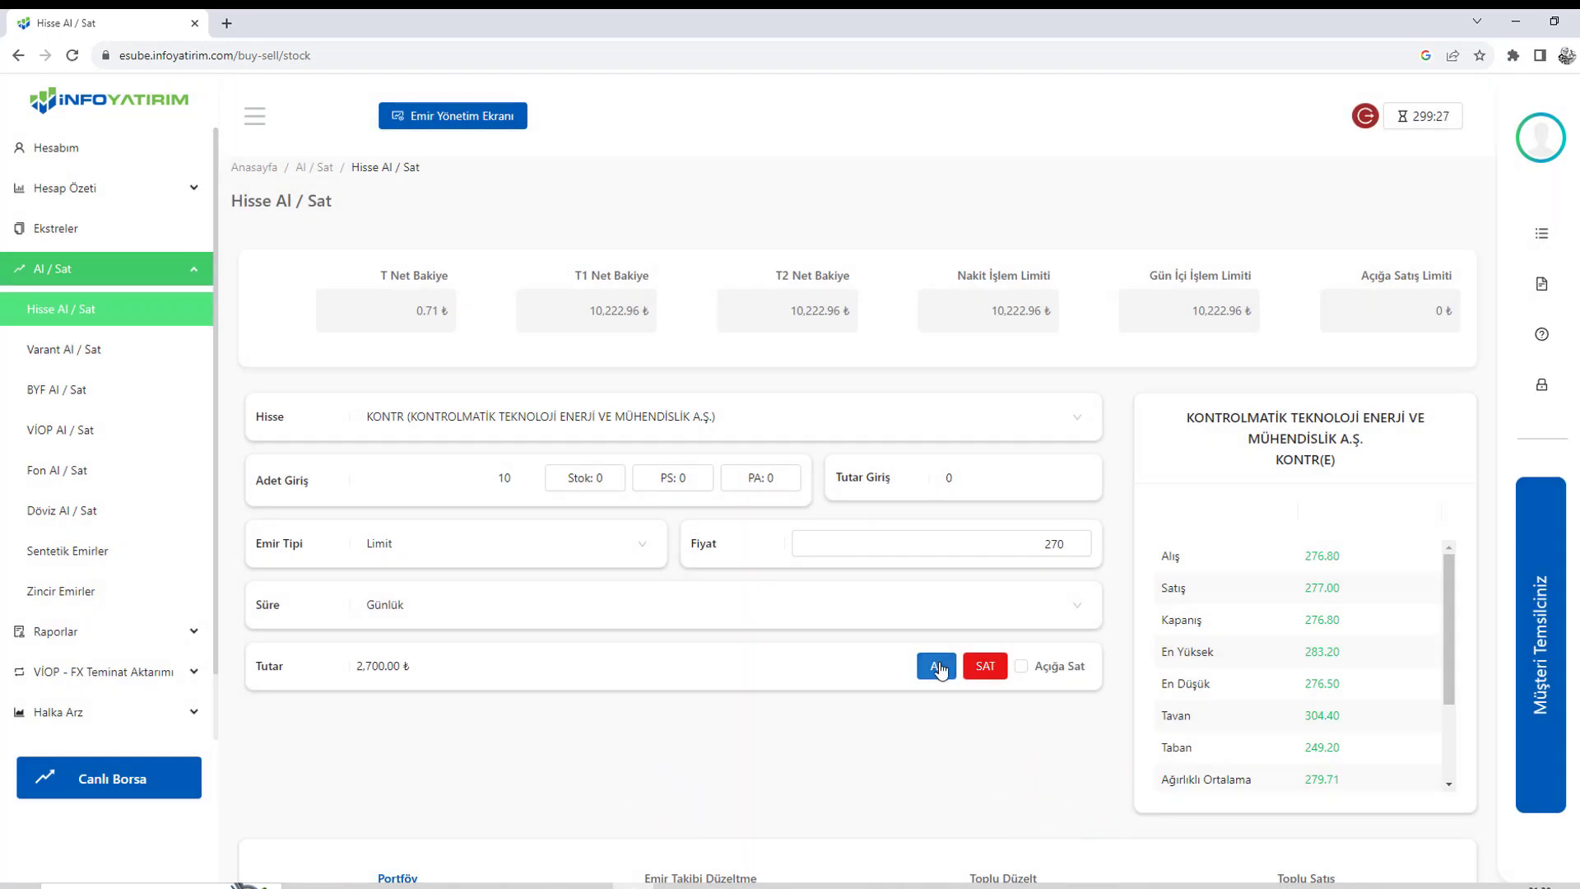
left_click(937, 668)
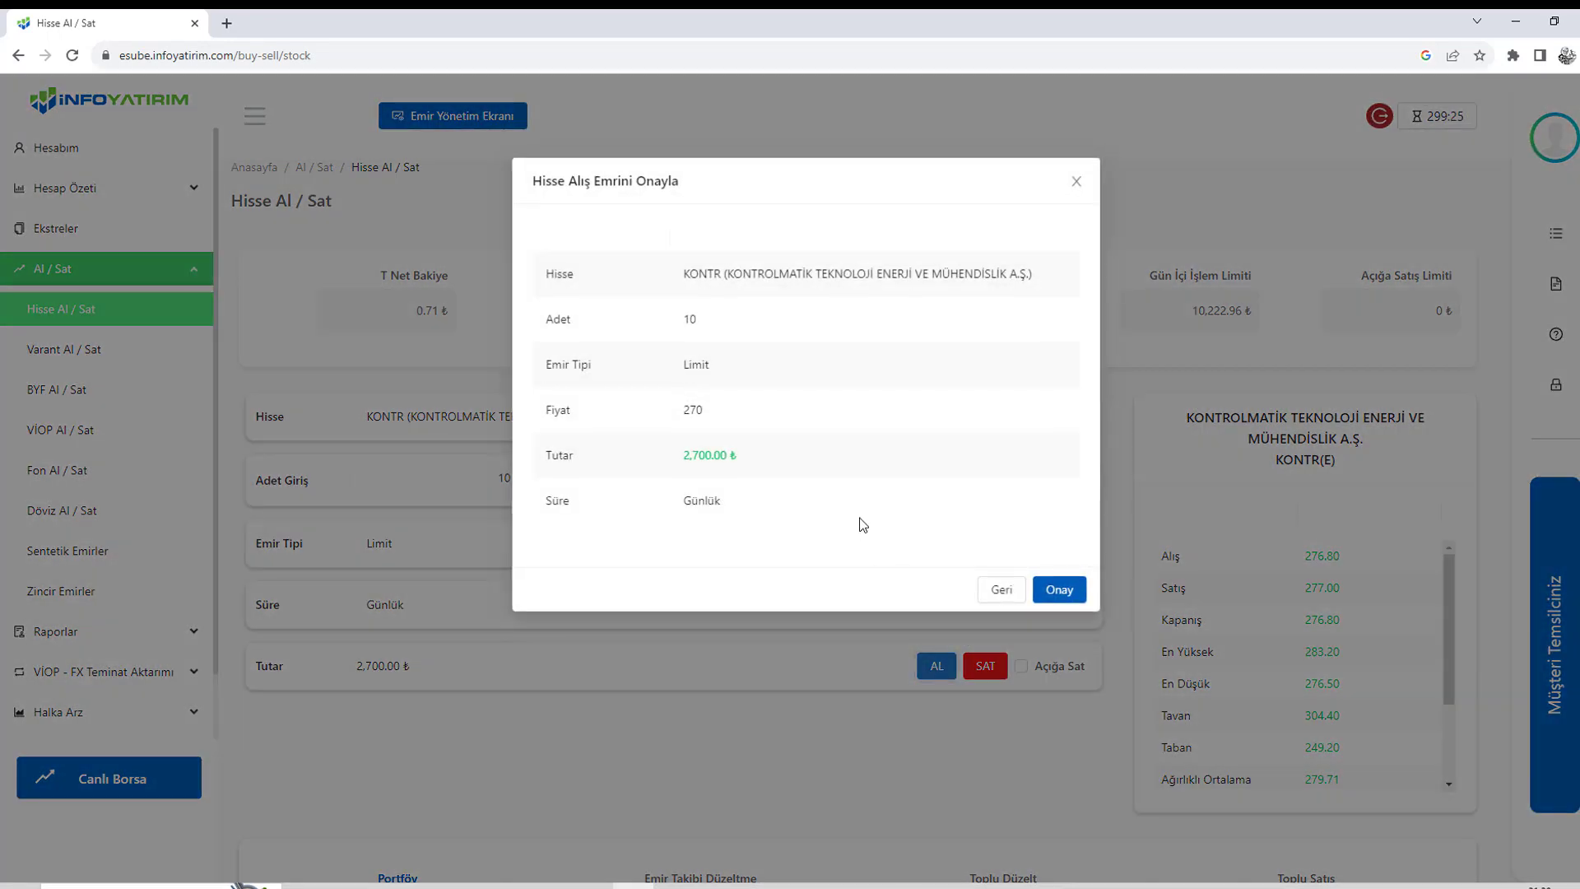
left_click(998, 591)
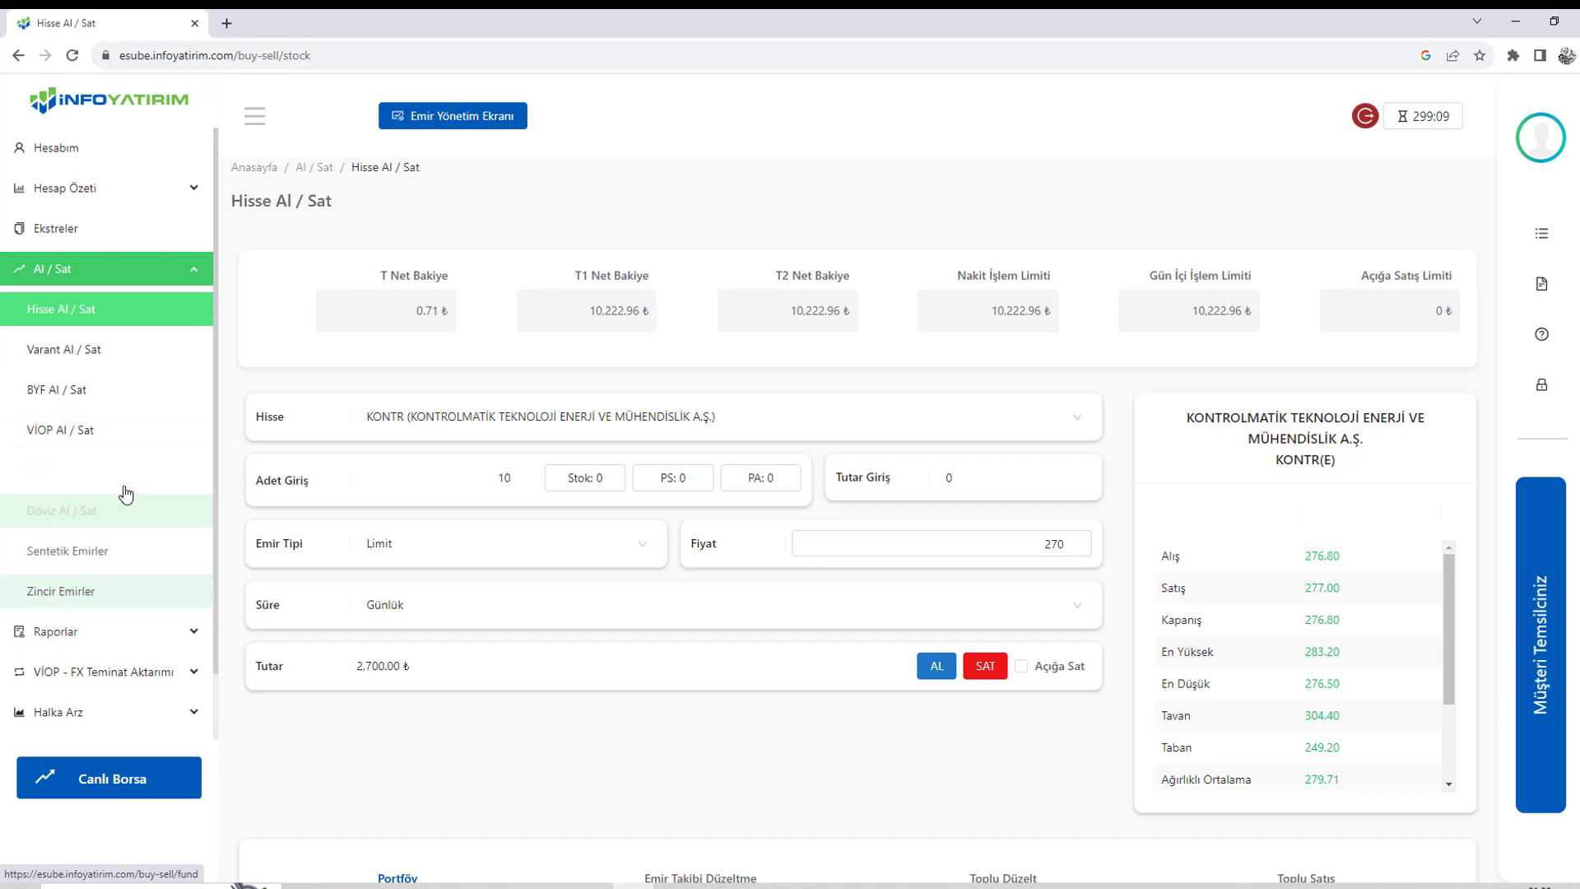
- Open the Hesap Özeti (Hisse) page and review the BOBET holding's symbol, lot, cost and profit/loss figures
left_click(107, 525)
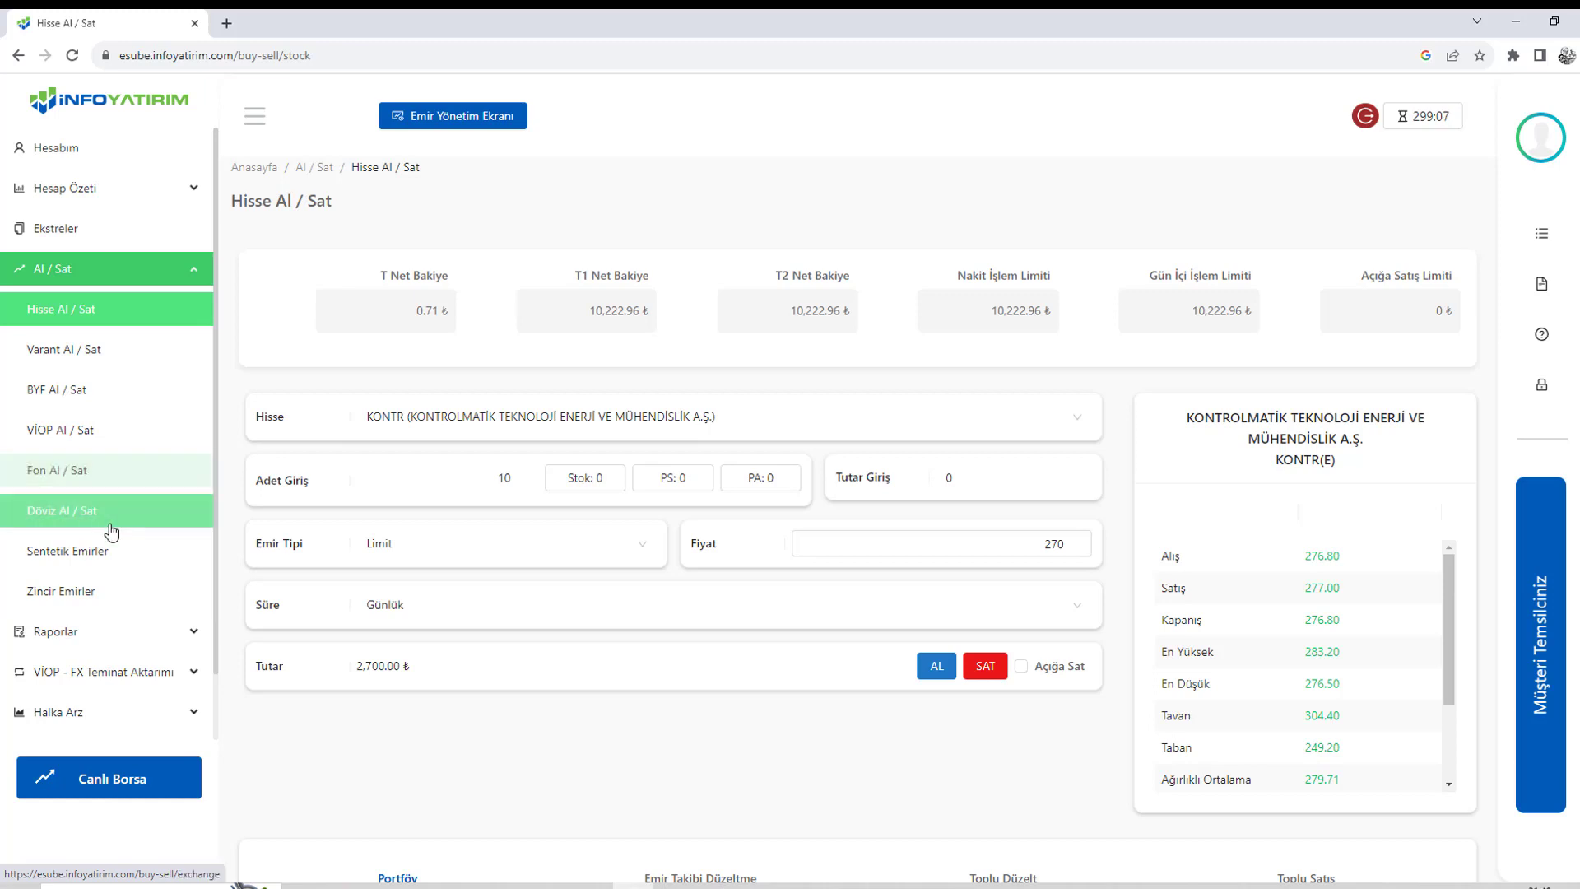
left_click(64, 200)
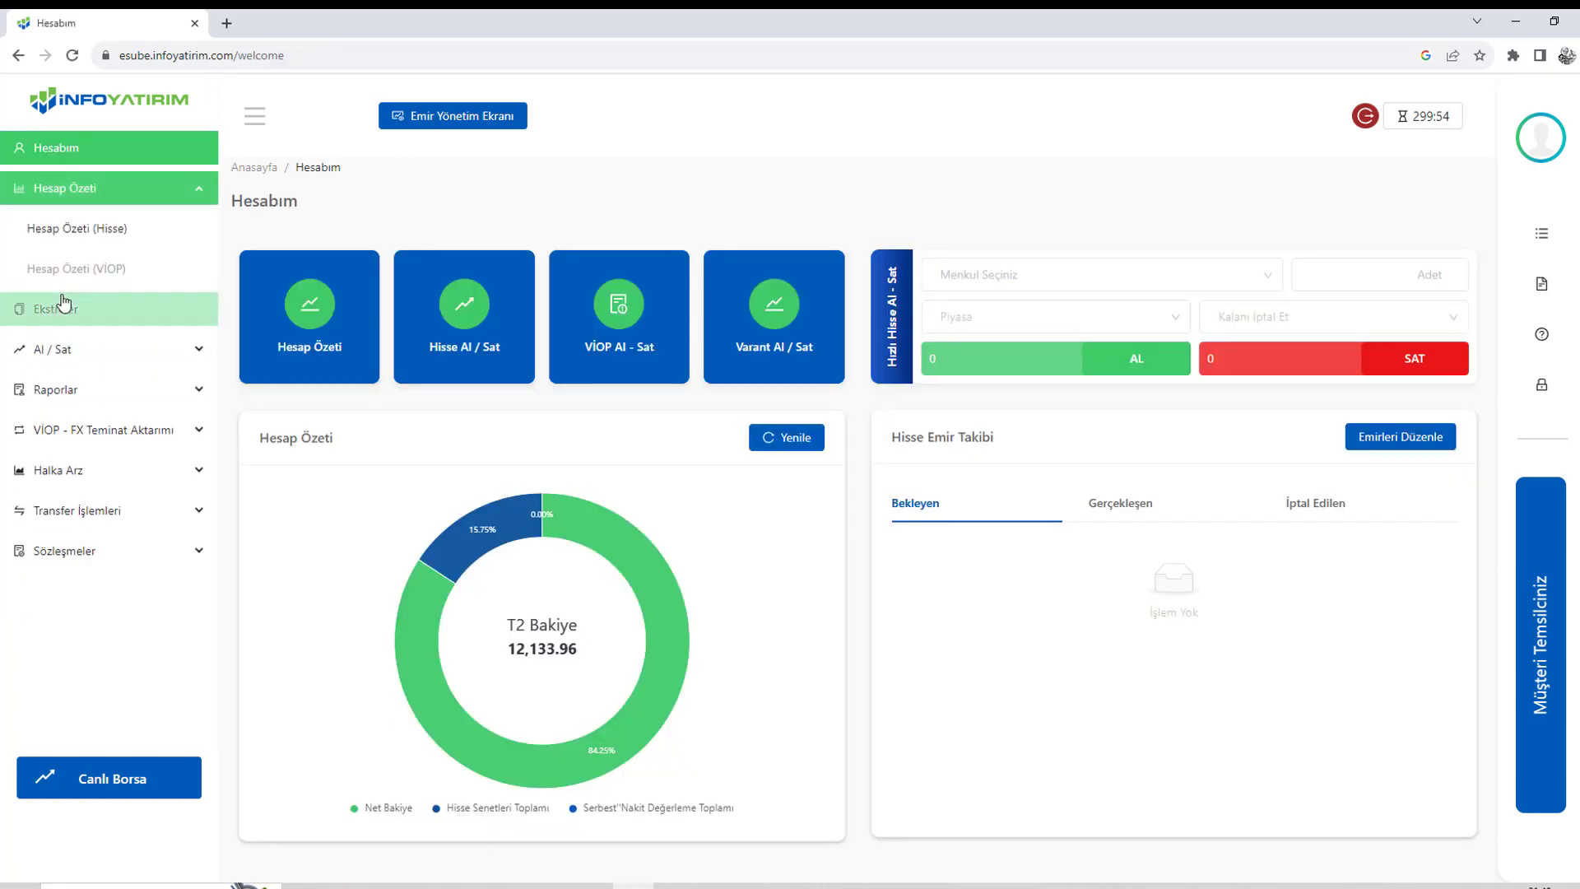
left_click(92, 232)
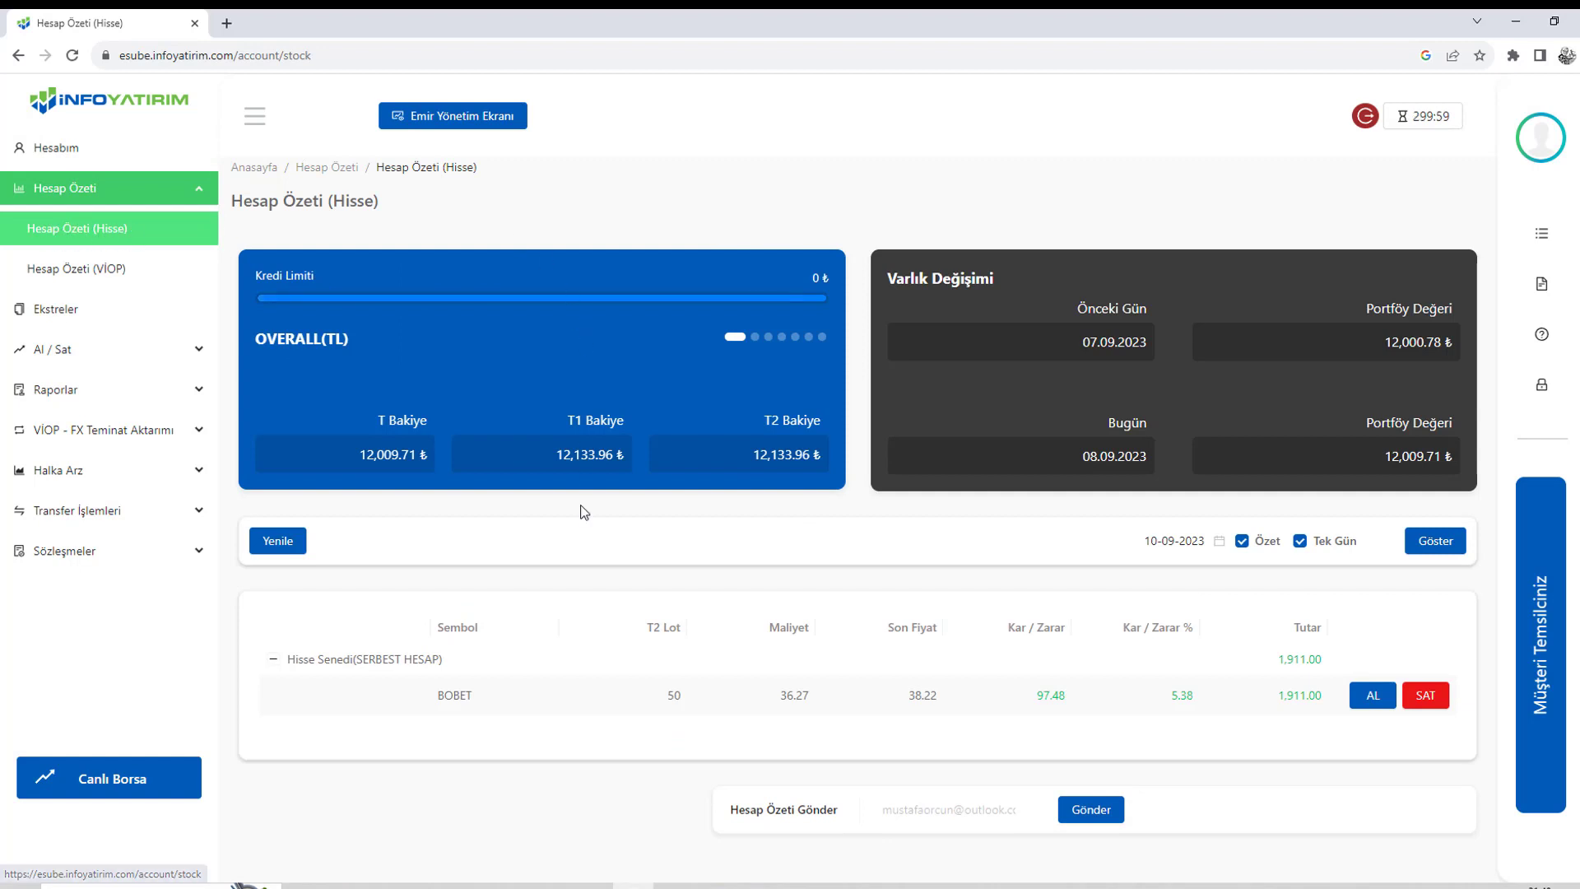
left_click_drag(444, 696, 594, 696)
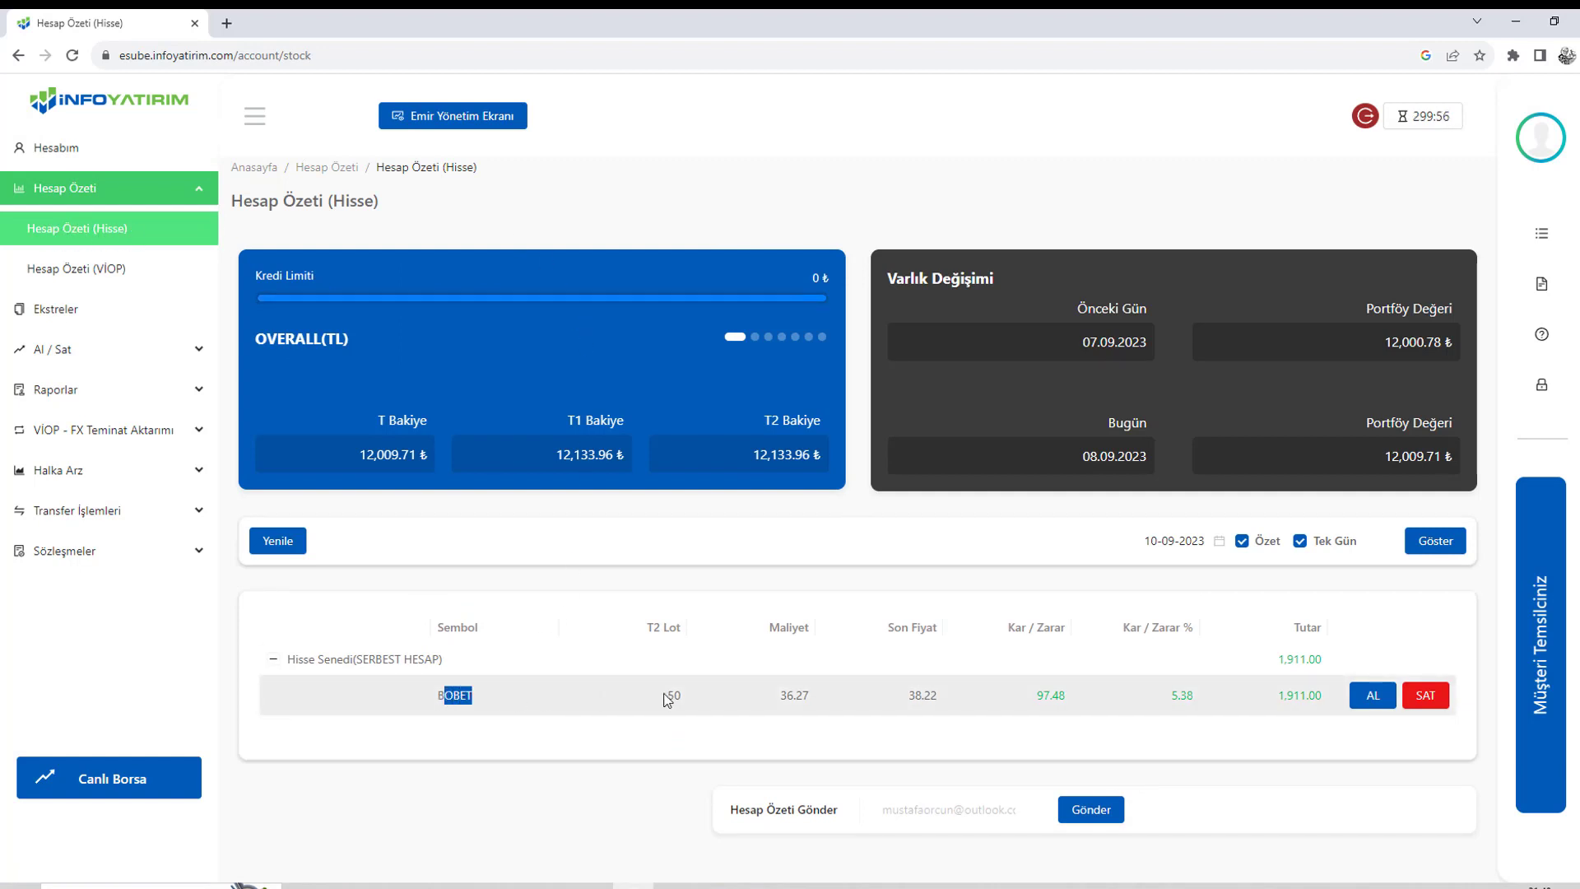
left_click(670, 697)
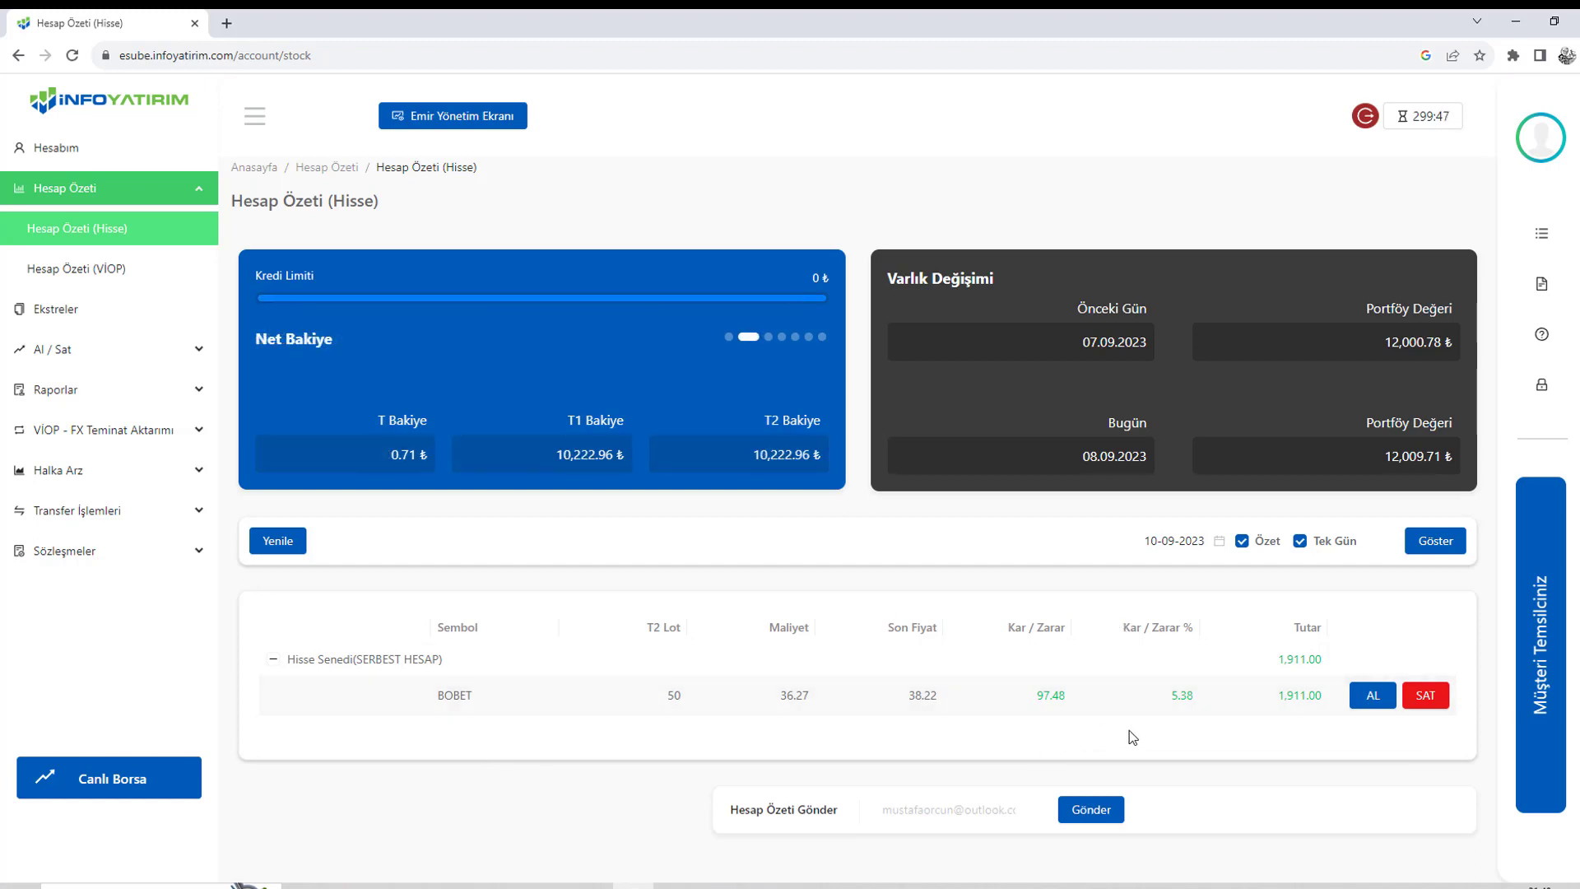
- View the sell order form for the BOBET holding from the account summary, then return to the Hesabım overview without placing an order
left_click(1426, 696)
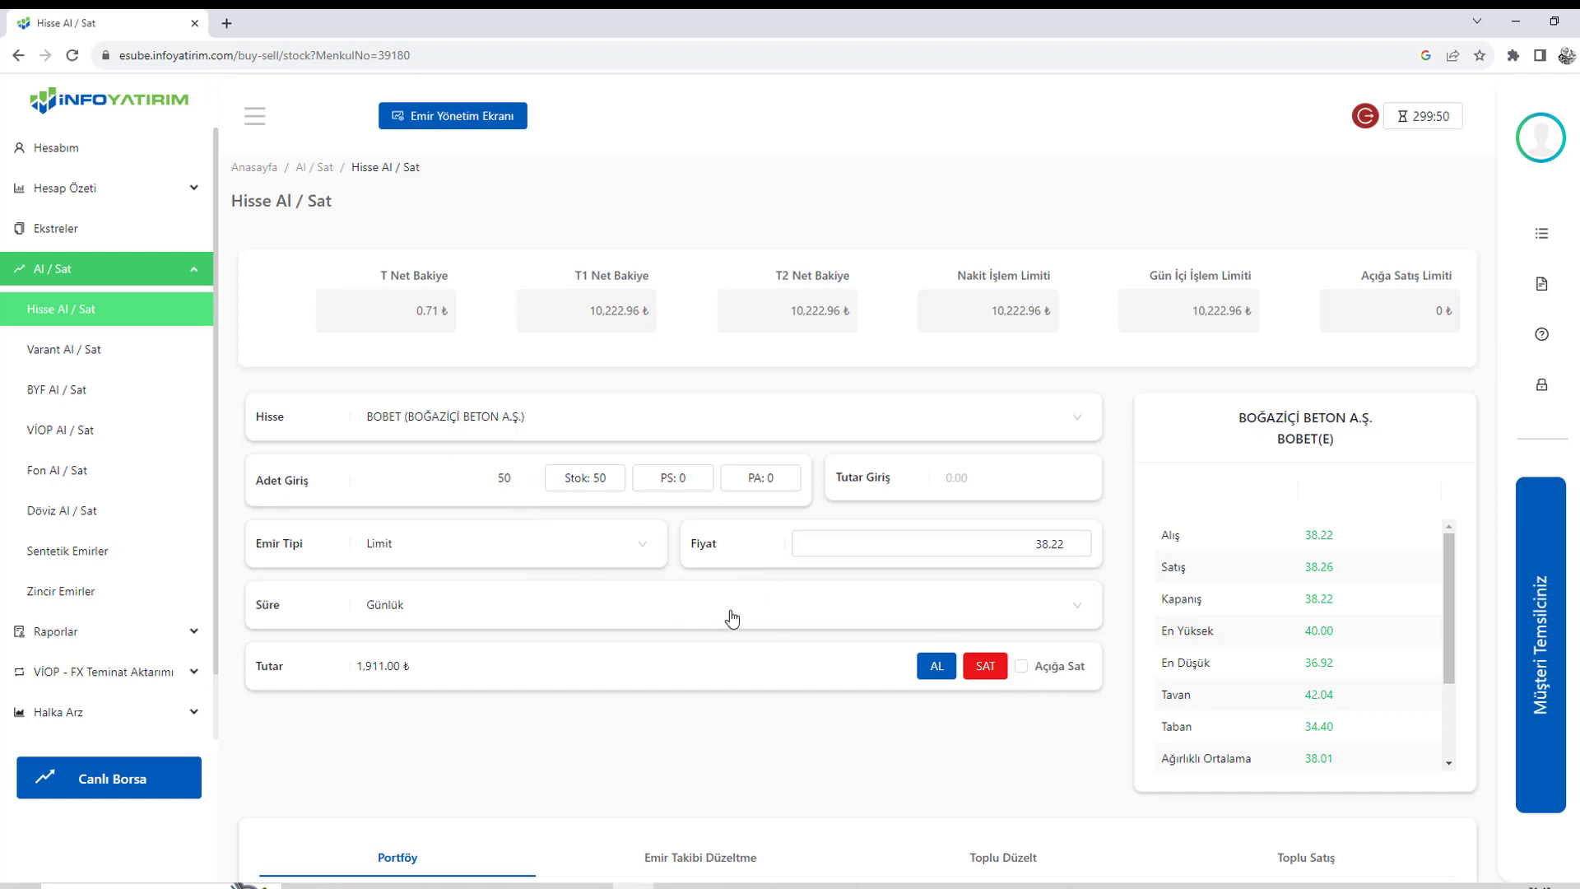
left_click(56, 148)
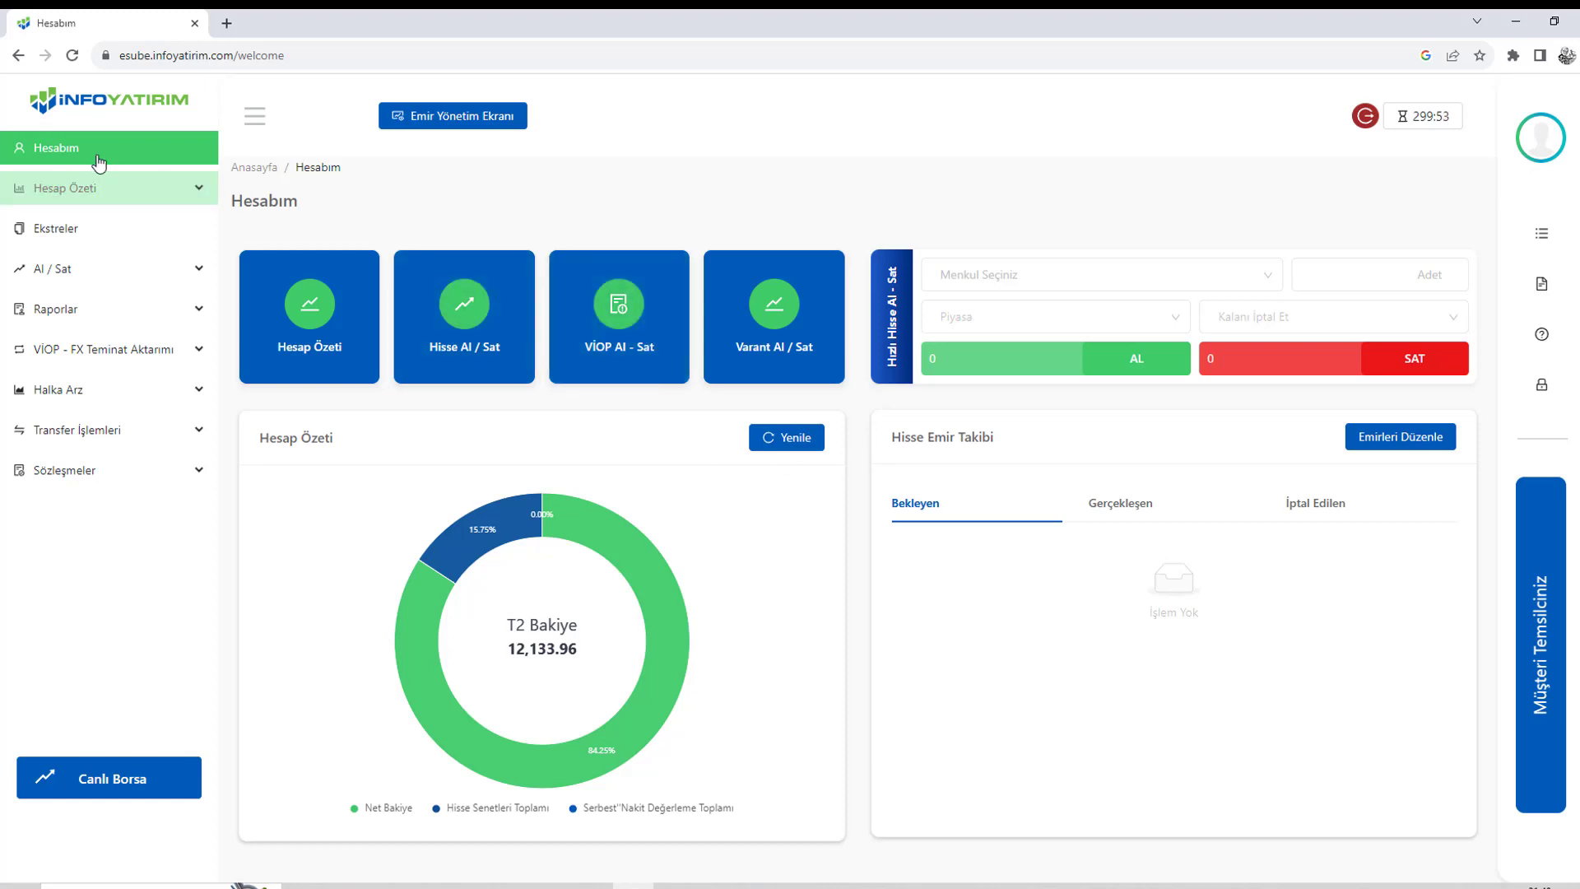
- Open the Talep Girişi page for public offering (Halka Arz) requests
left_click(83, 189)
left_click(86, 191)
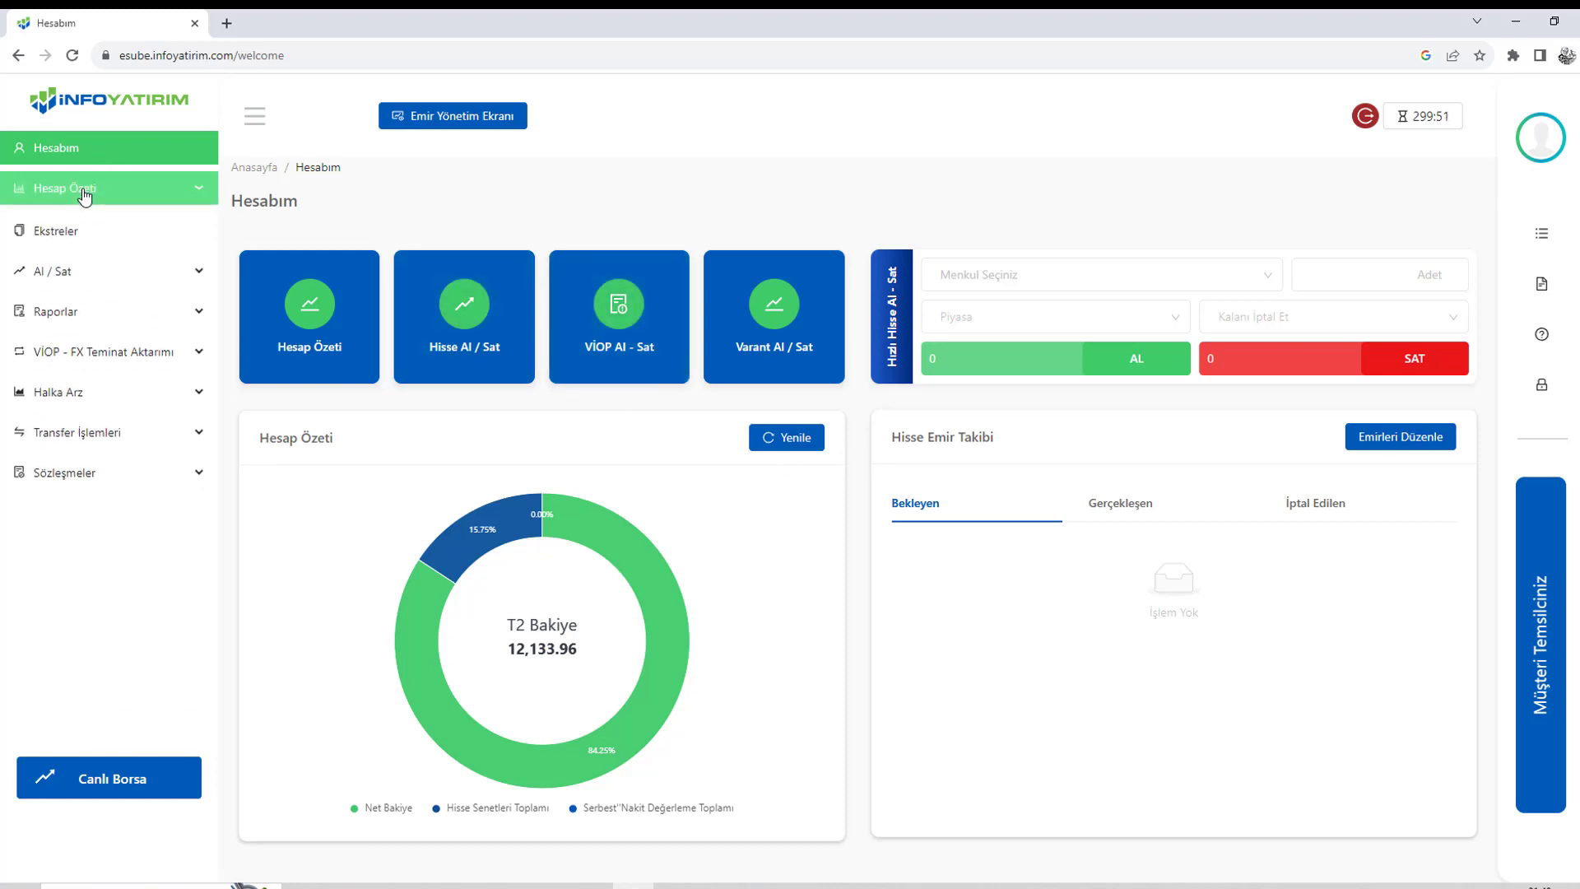
left_click(78, 390)
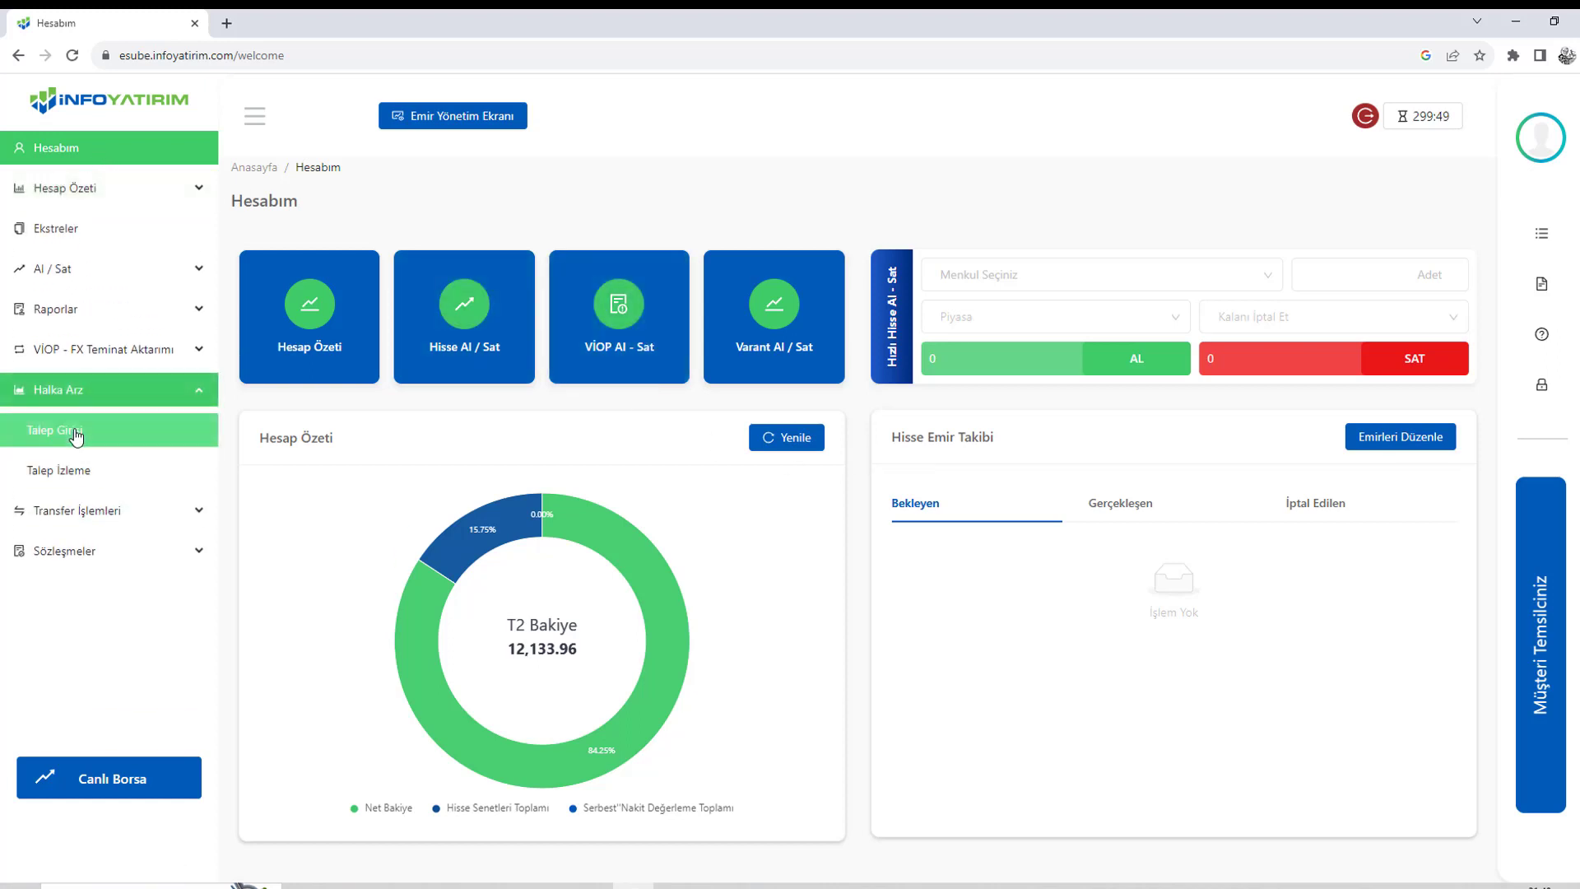
left_click(69, 429)
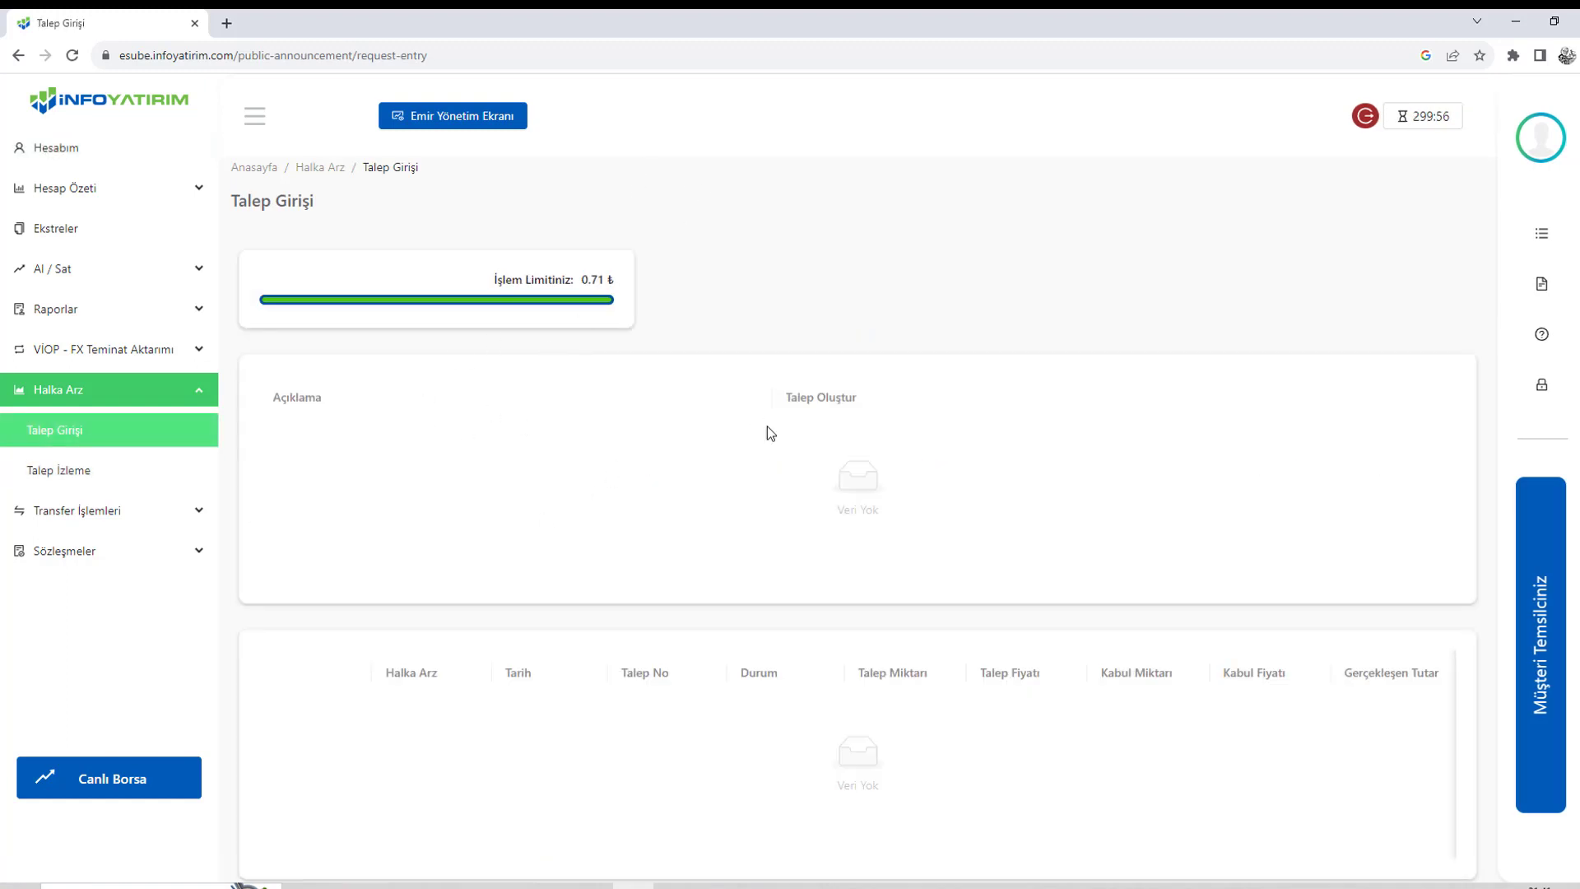